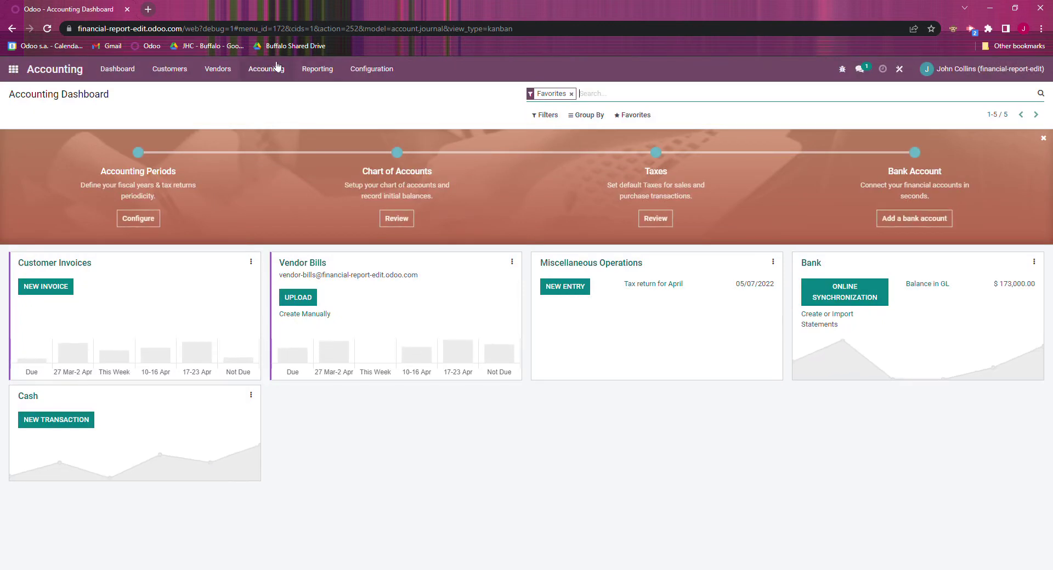
- View the Profit and Loss report, and review the expense accounts in the Chart of Accounts
left_click(310, 73)
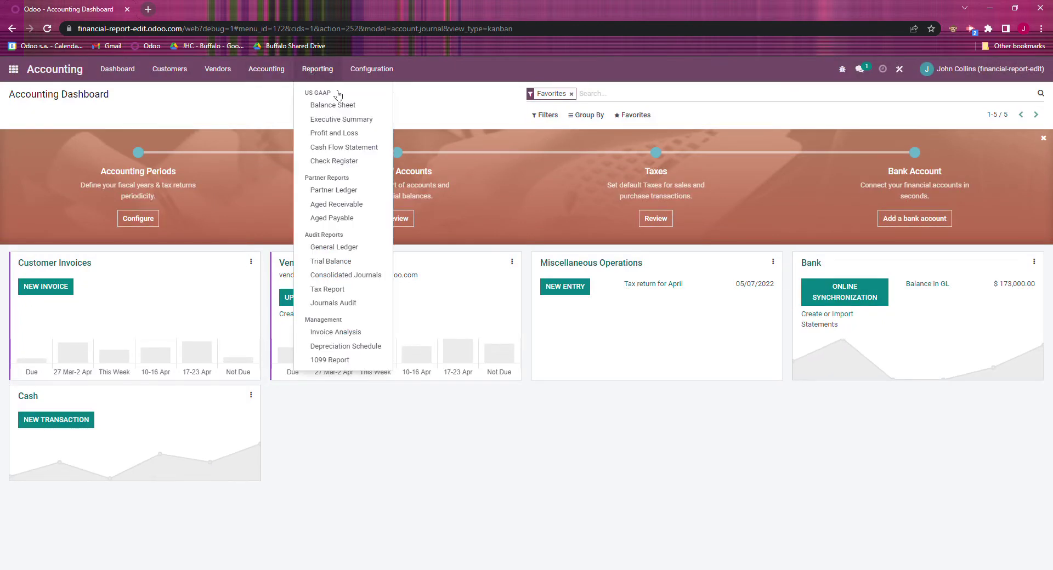
left_click(351, 133)
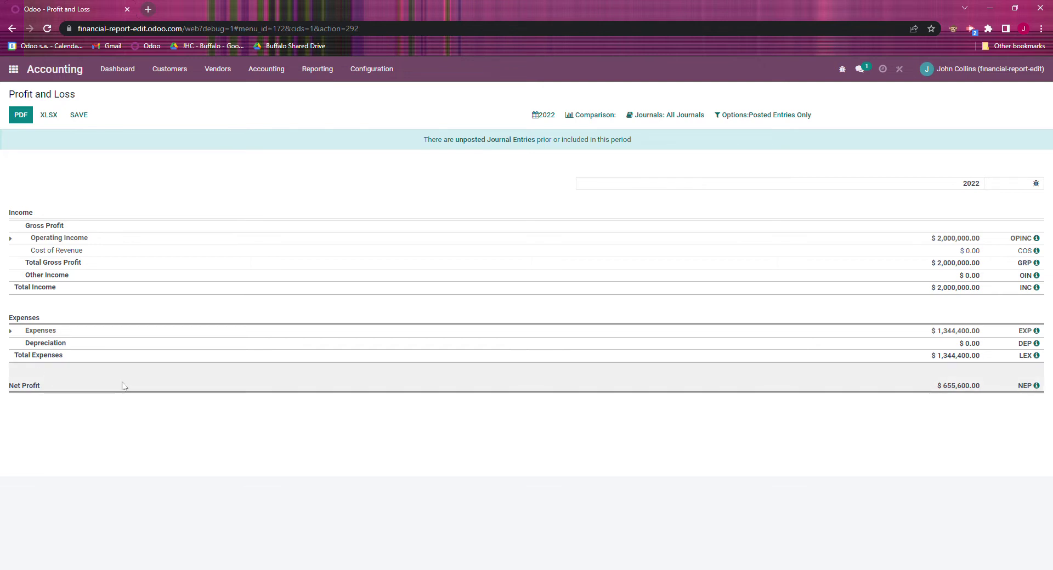
left_click(386, 69)
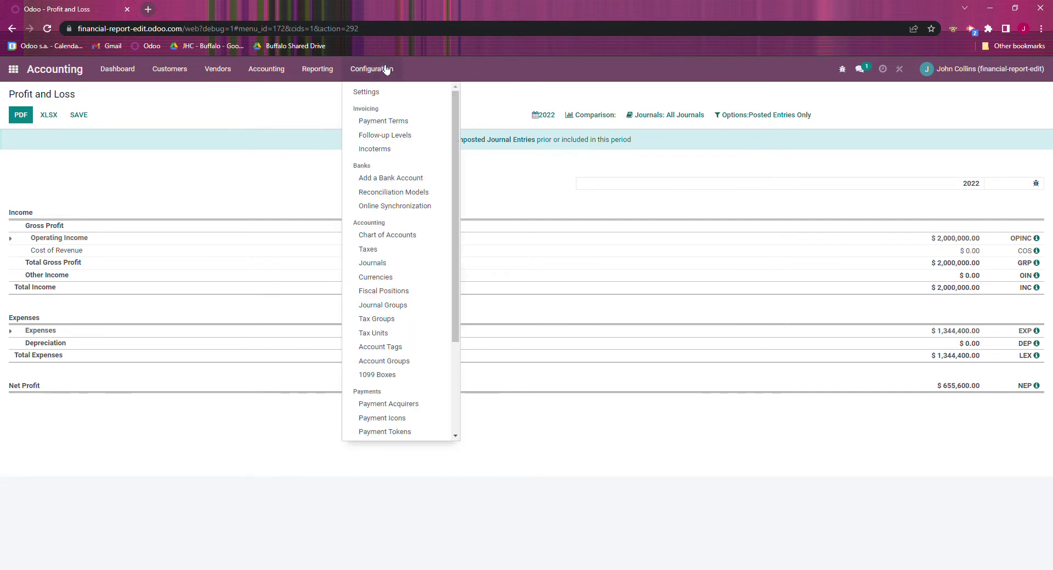
left_click(431, 236)
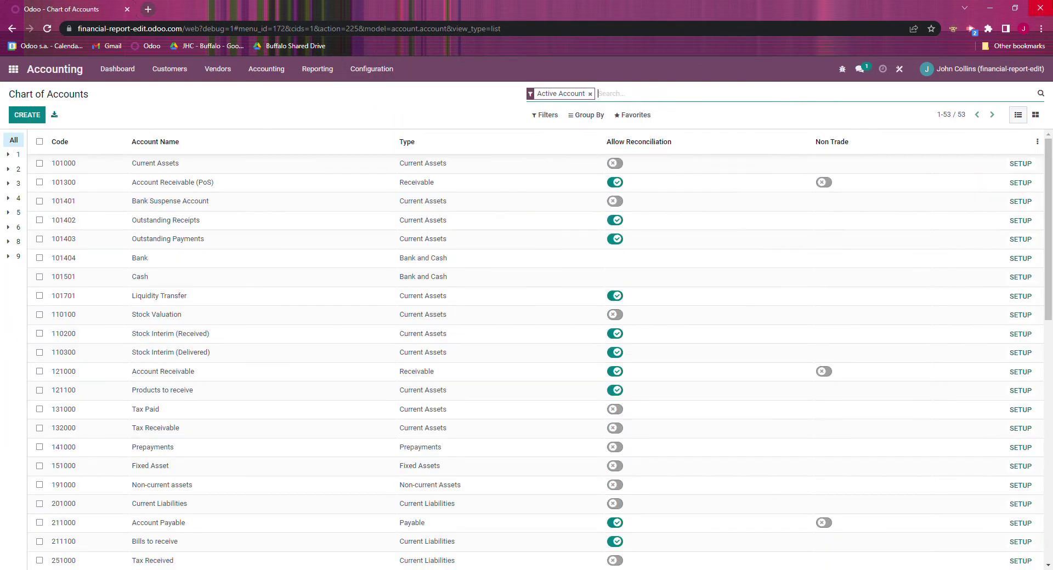
scroll(265, 297, "down", 10)
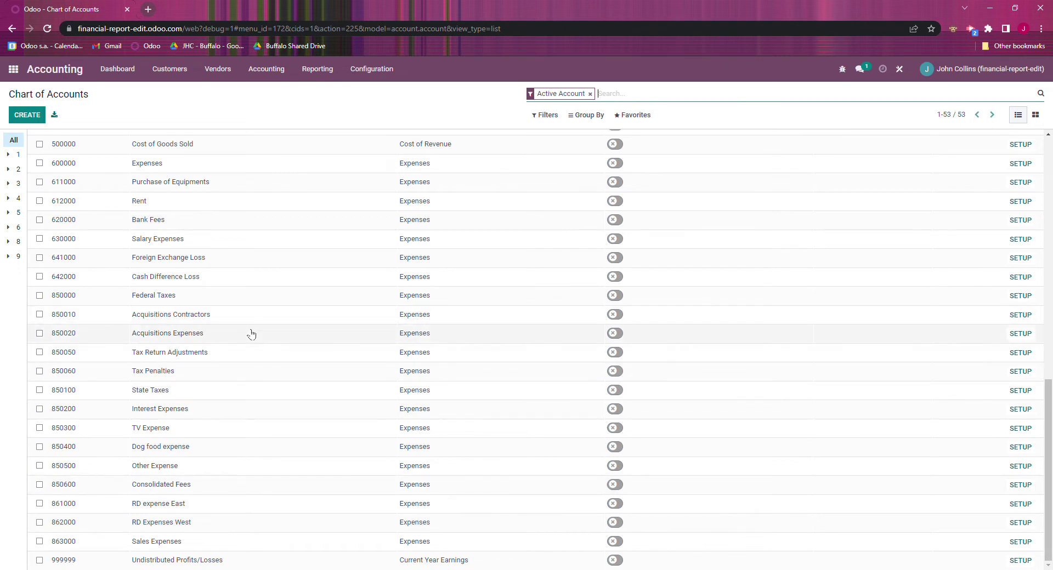
- Create and save an account group named Expenses with the code prefix range from 6 to 6
left_click(382, 80)
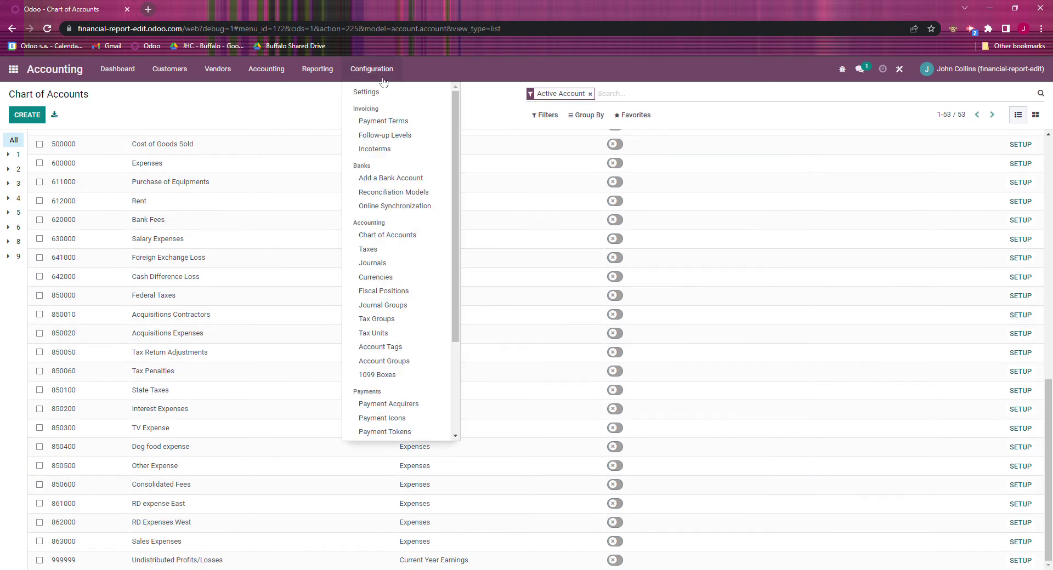
left_click(433, 362)
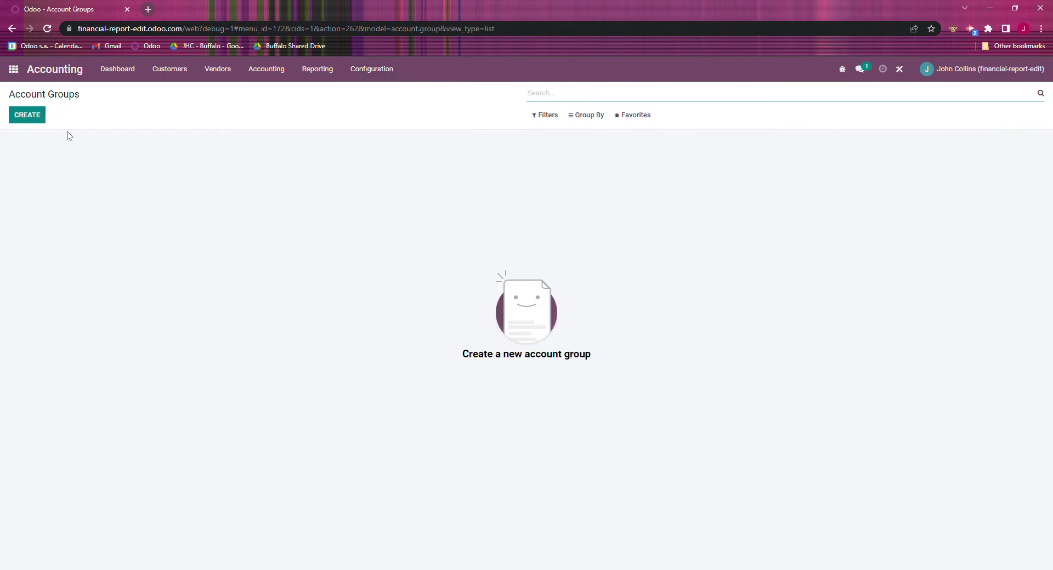
left_click(42, 121)
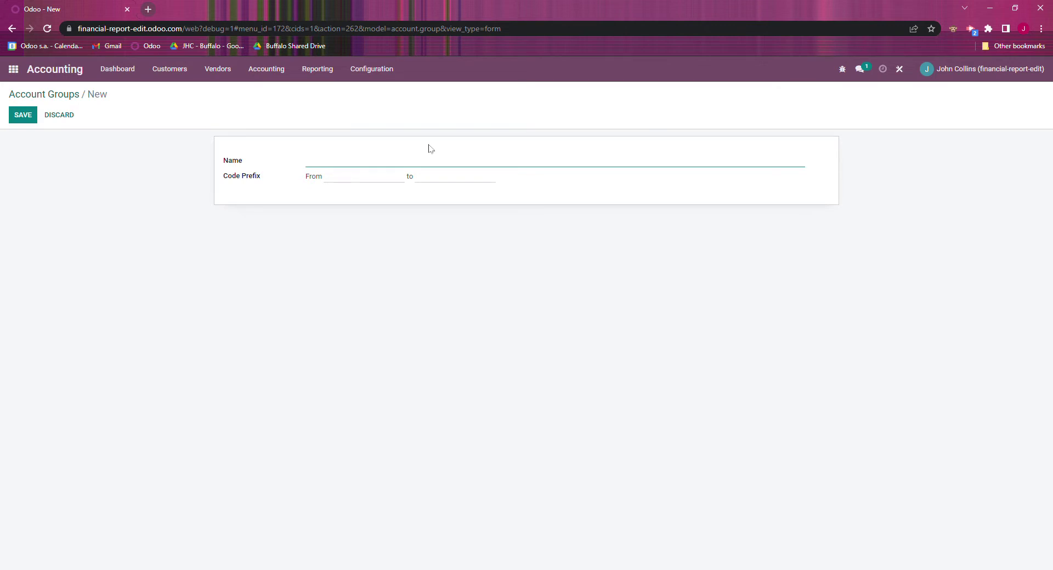
type("Expenses")
key("Tab")
type("6")
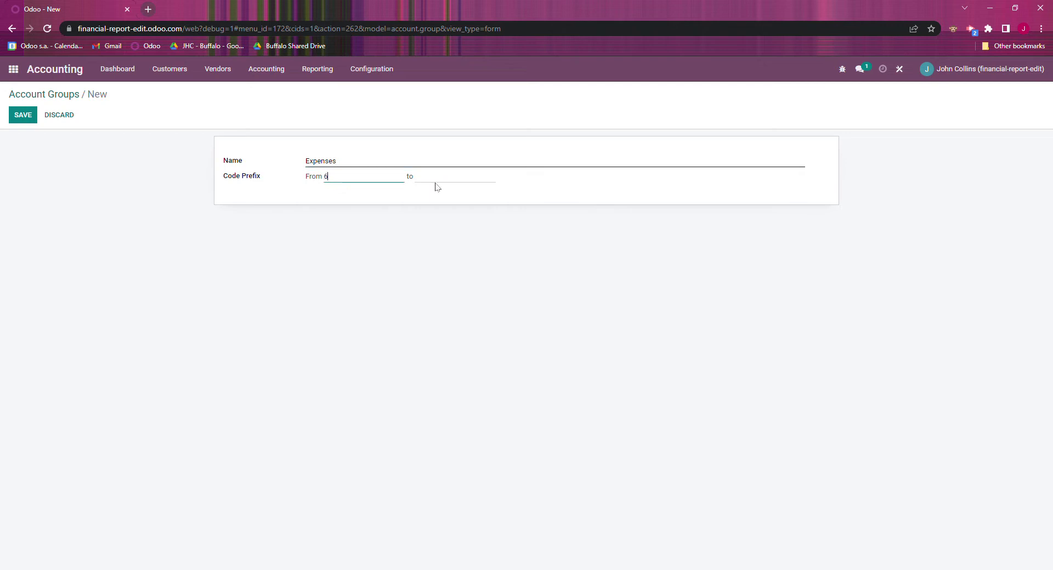
key("Tab")
type("66")
left_click(22, 116)
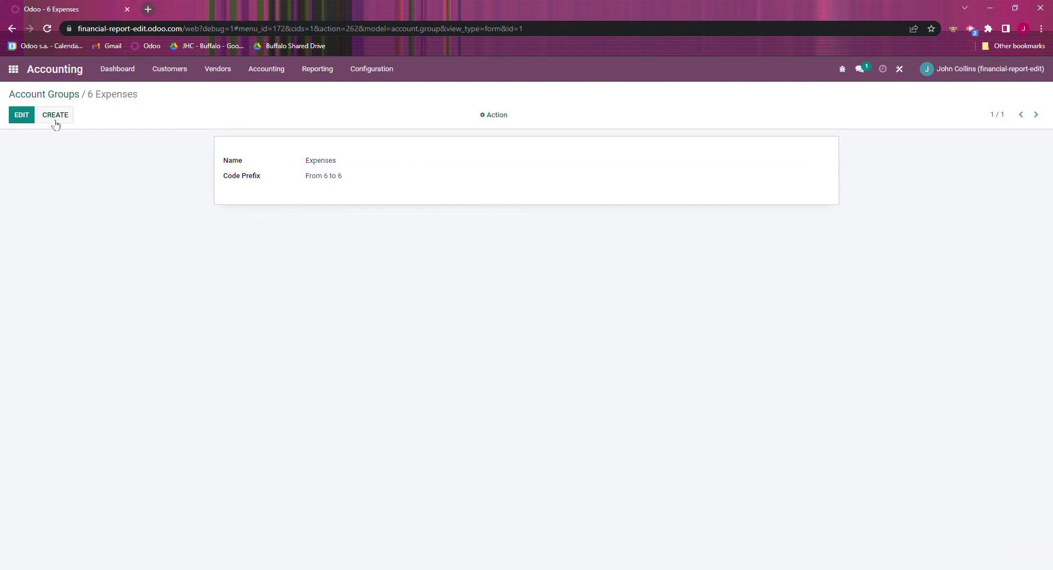
- Create and save a second account group named Other Expenses with code prefix 8, and return to the Account Groups list
left_click(57, 118)
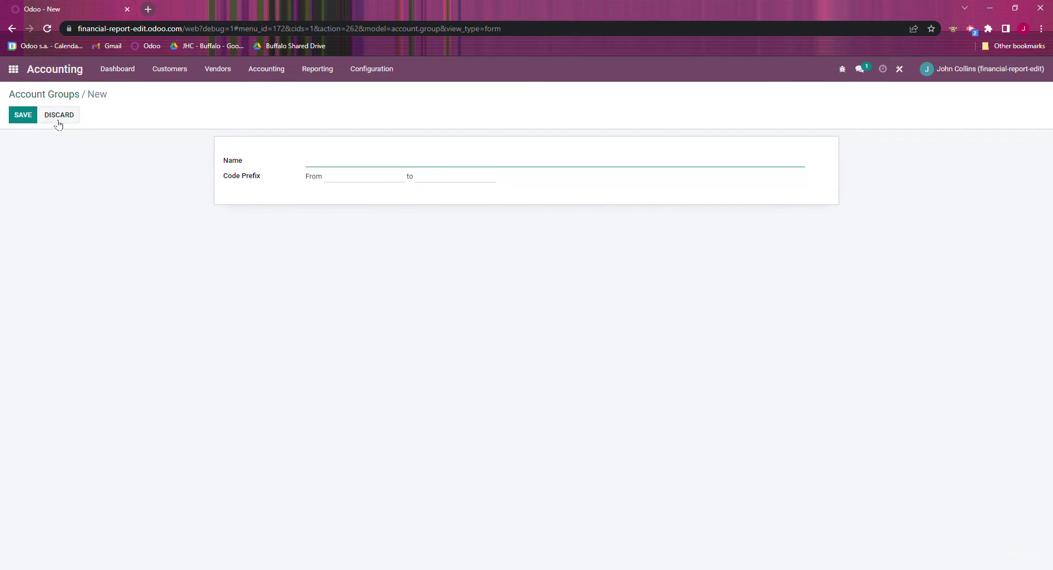
type("Other Expenses")
key("Tab")
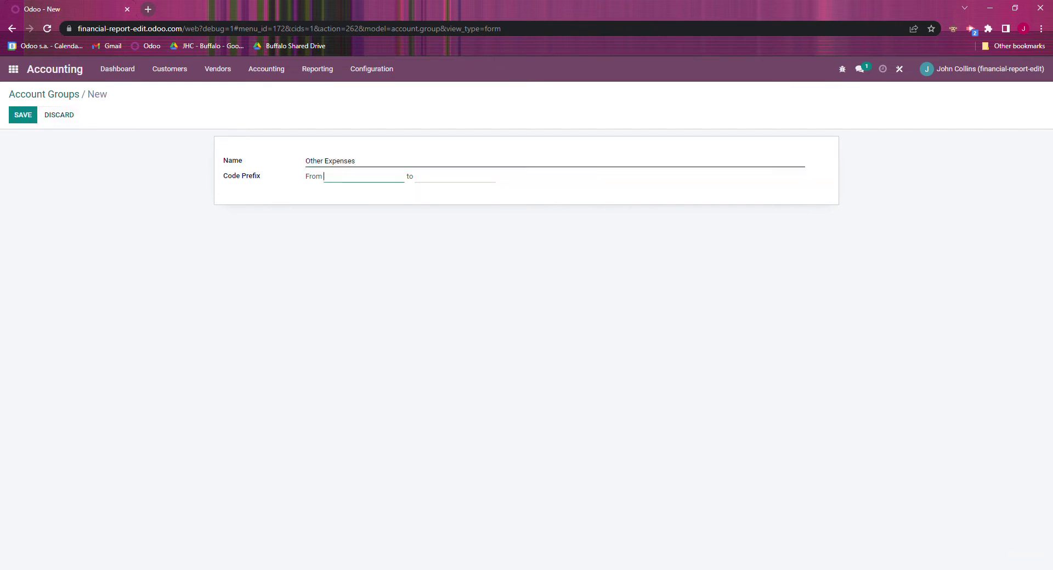
type("8")
key("Tab")
left_click(16, 114)
left_click(63, 95)
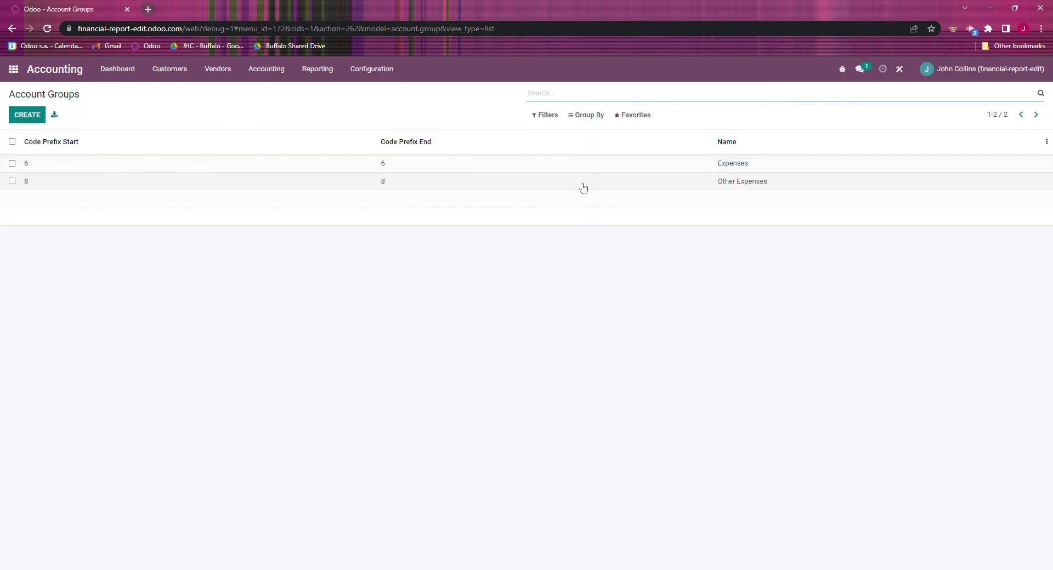
- Use Studio to add the existing ID field as the first column of the Account Groups list, and leave Studio
left_click(900, 69)
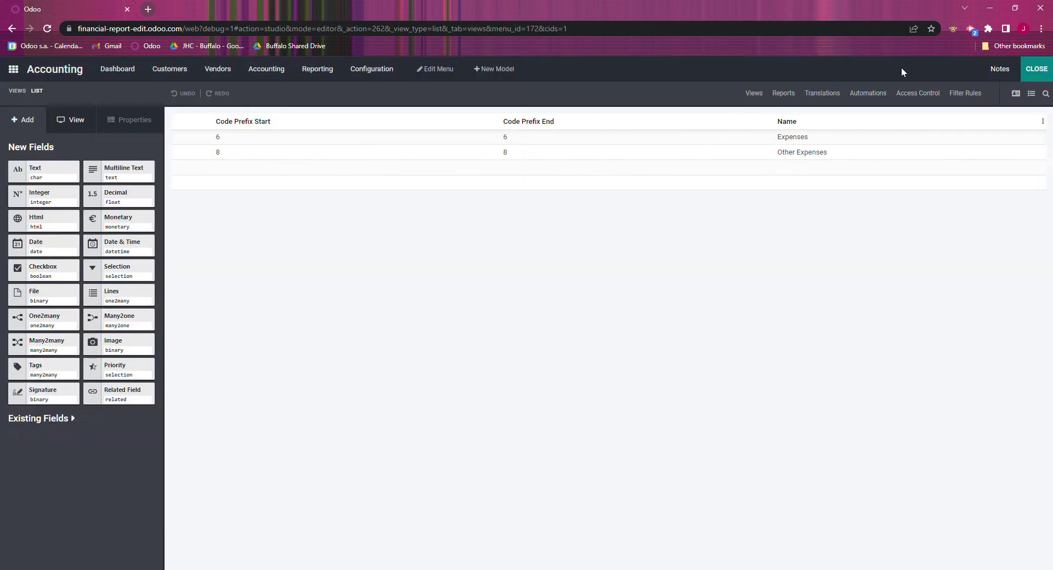
left_click(62, 419)
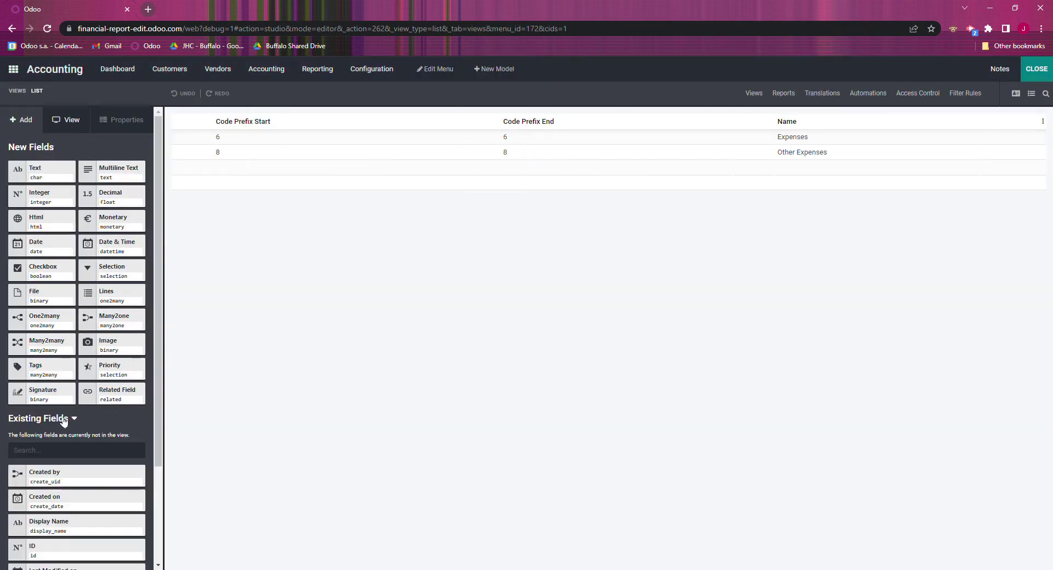
left_click_drag(43, 554, 213, 206)
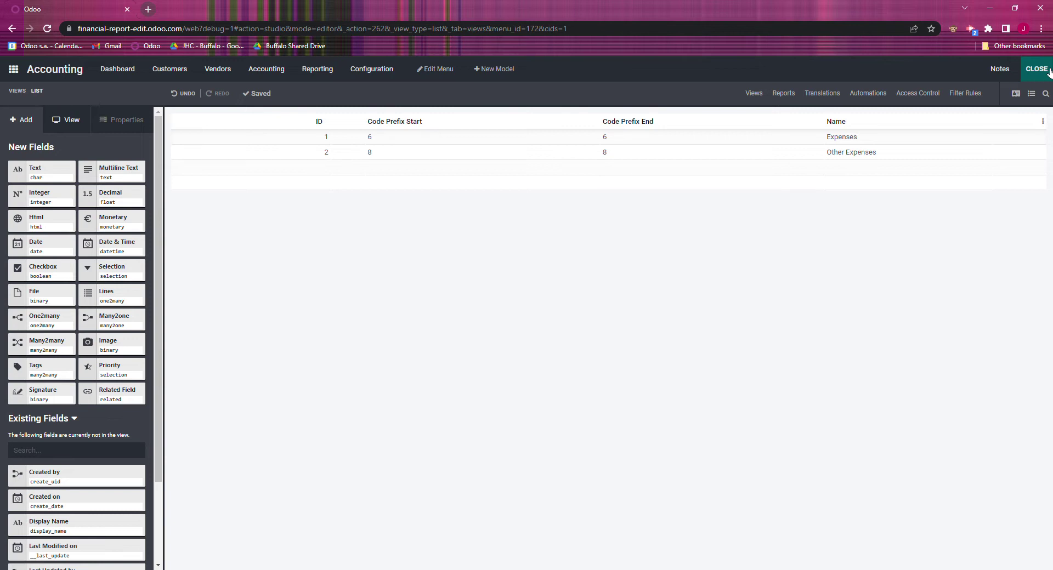
left_click(1036, 69)
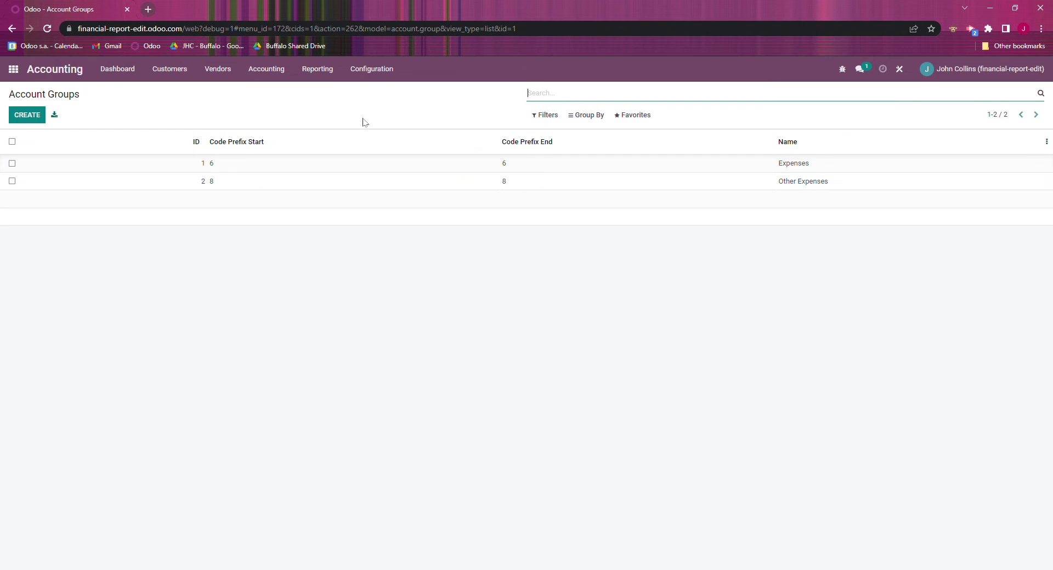
- Show the Group column in the Chart of Accounts and check the groups assigned to the expense accounts
left_click(360, 68)
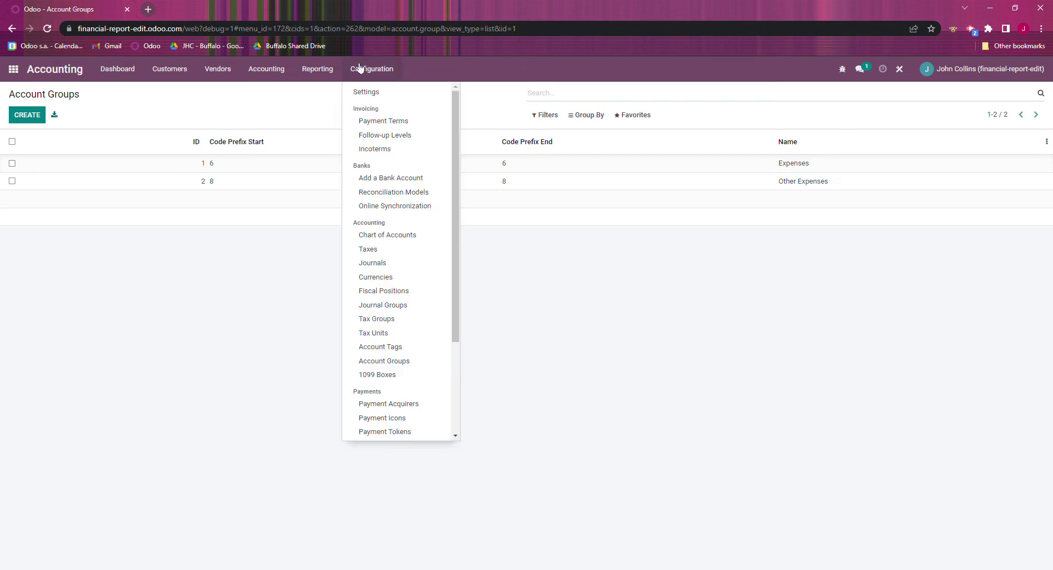
left_click(405, 237)
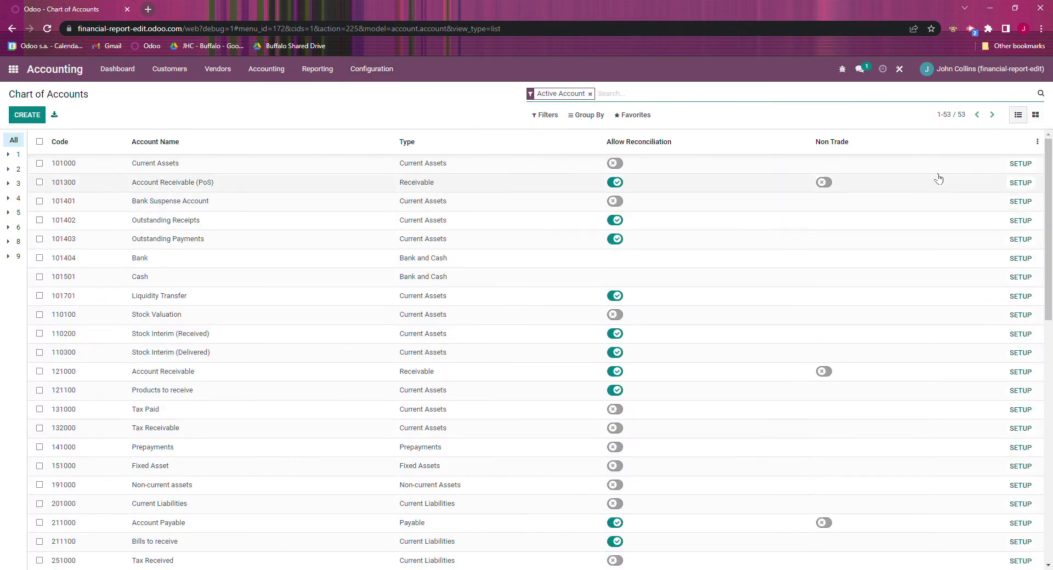
left_click(1036, 141)
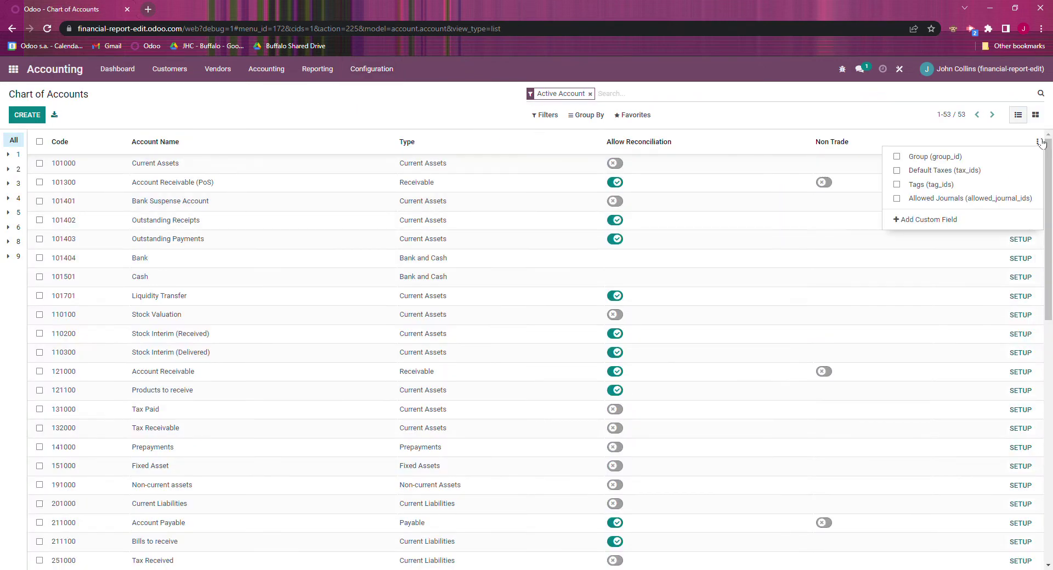
left_click(944, 159)
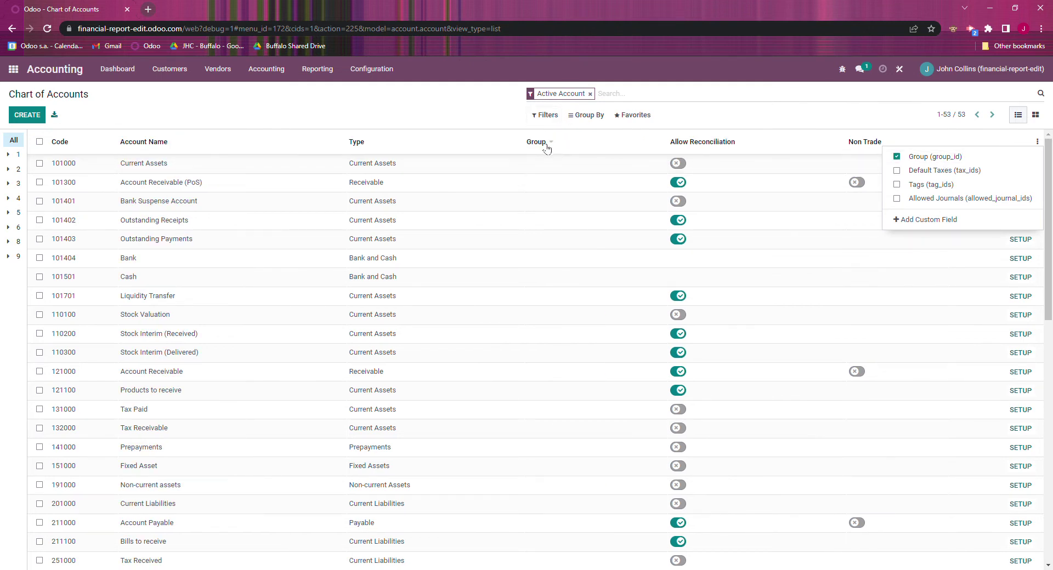
mouse_move(546, 147)
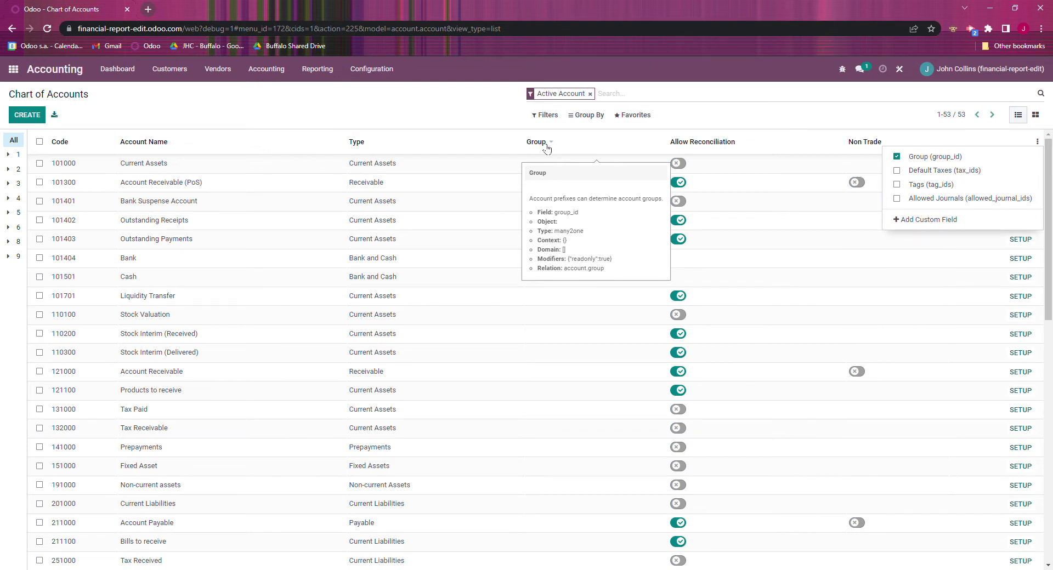
scroll(574, 331, "down", 10)
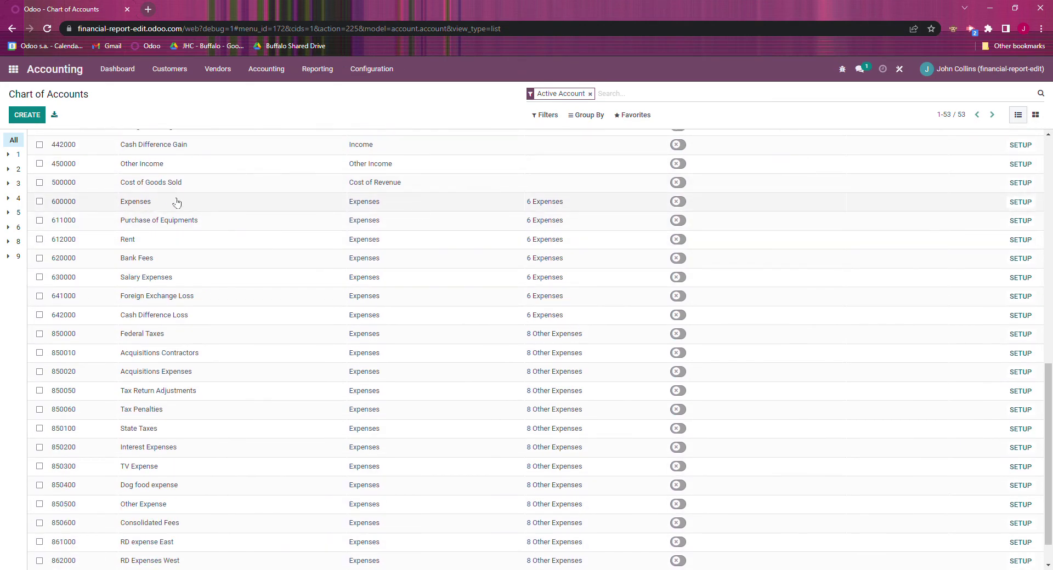
scroll(244, 315, "down", 1)
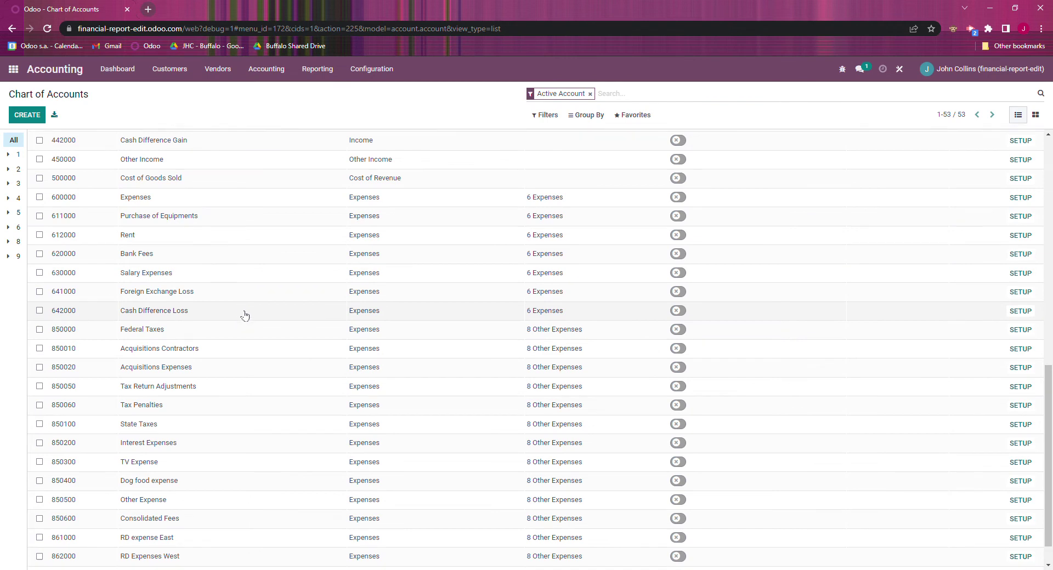
scroll(245, 316, "down", 1)
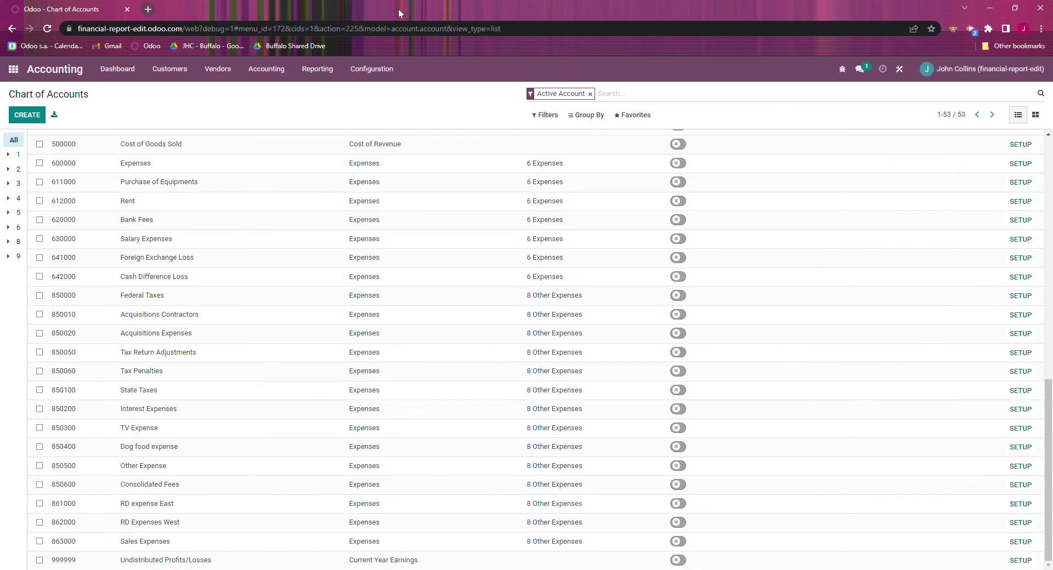
- Open the Expenses child line (EXP) within the Expenses section of the Profit and Loss financial report definition
left_click(381, 72)
scroll(435, 345, "down", 3)
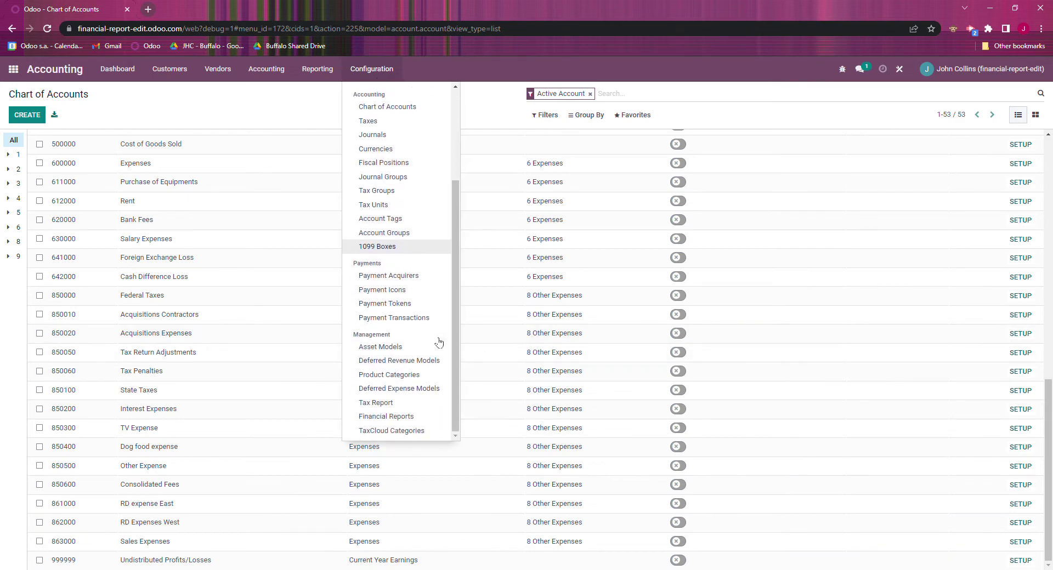
left_click(425, 419)
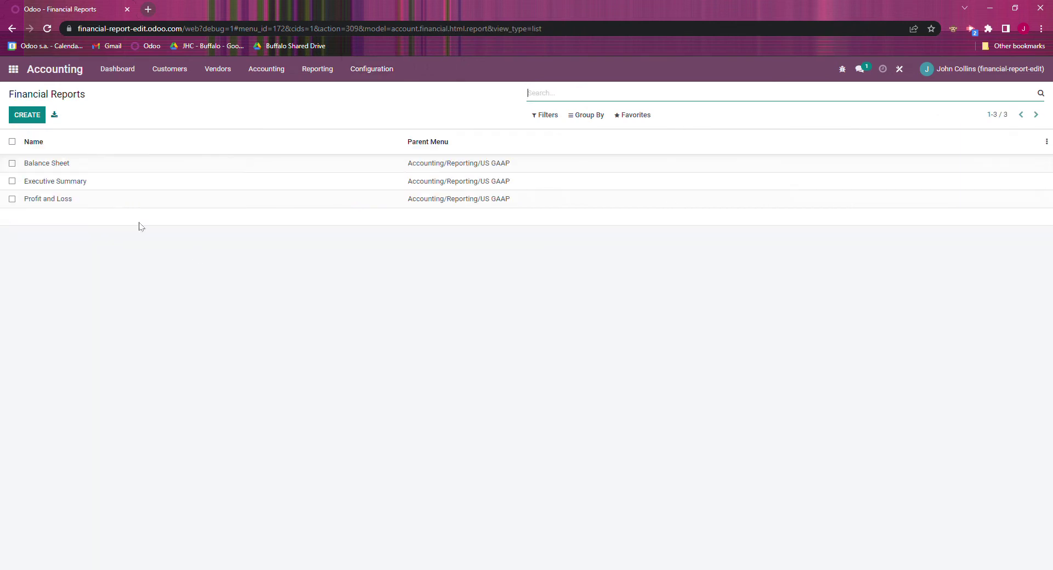
left_click(81, 197)
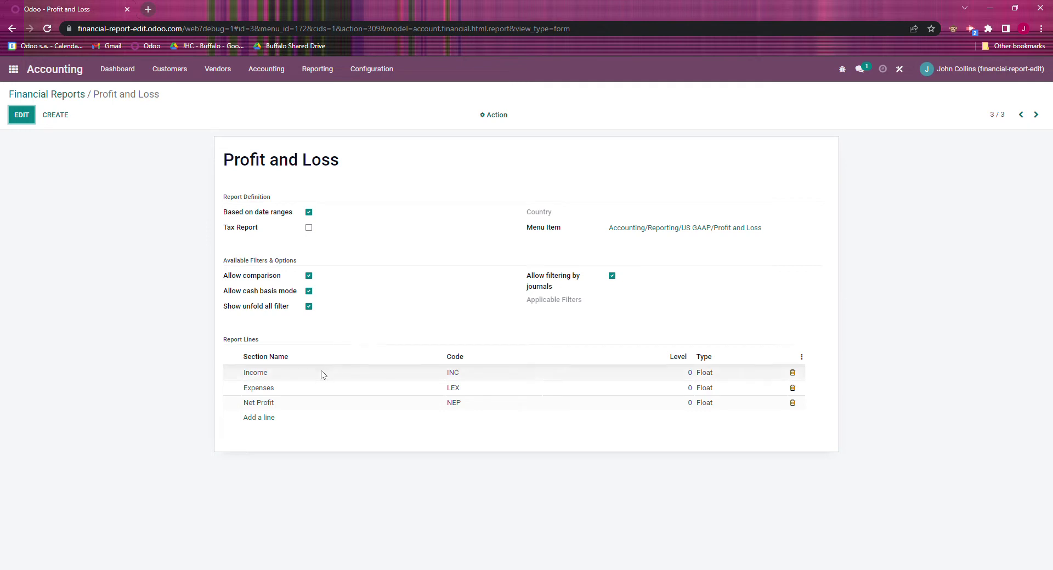
left_click(258, 390)
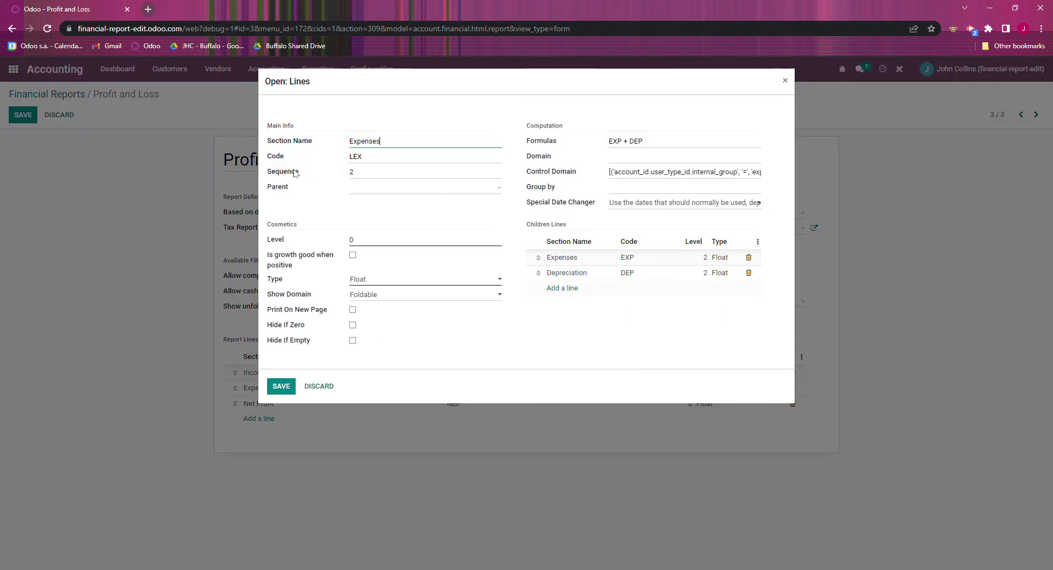
mouse_move(311, 144)
mouse_move(581, 267)
mouse_move(295, 258)
left_click(568, 258)
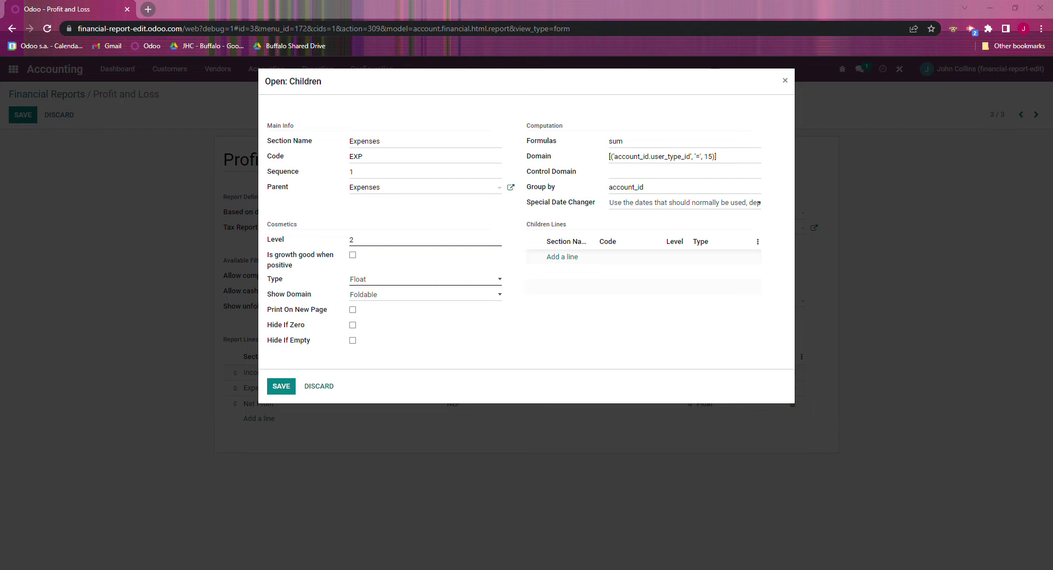
- Set the Expenses child line's domain to [('account_id.group_id', '=', 1)] and copy the whole expression
left_click(644, 156)
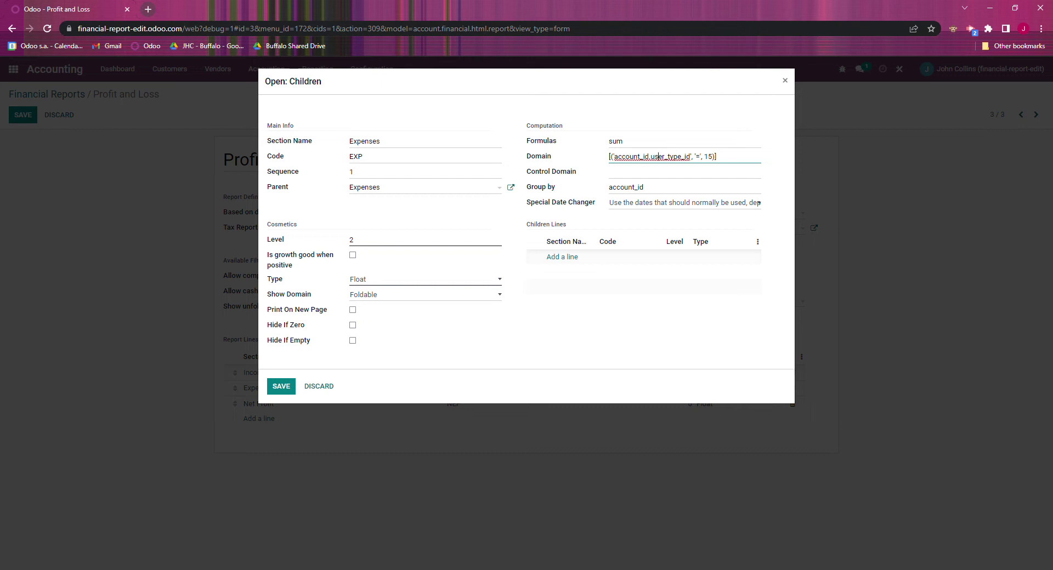
left_click_drag(651, 157, 691, 157)
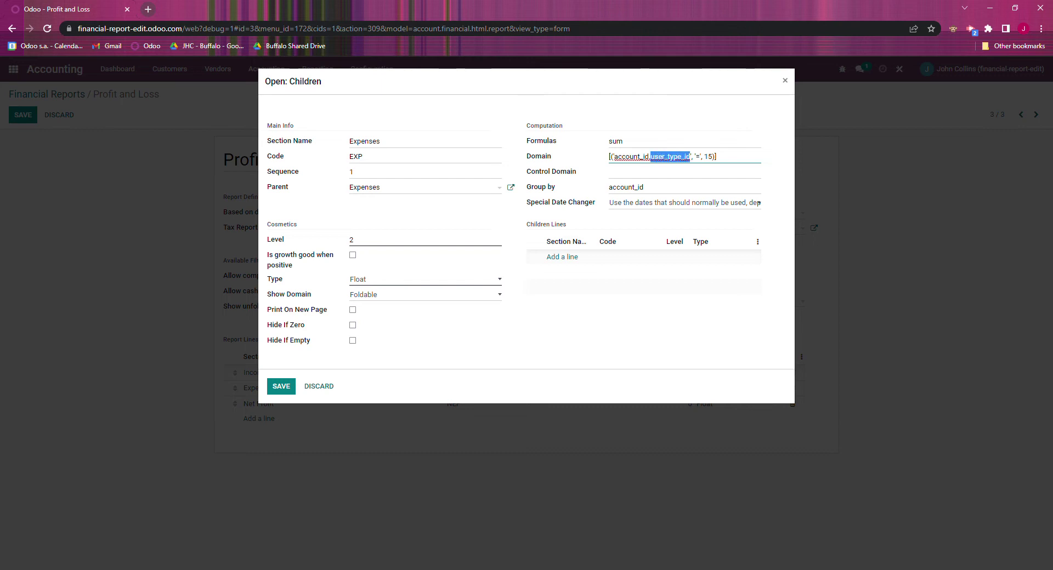
left_click(690, 157)
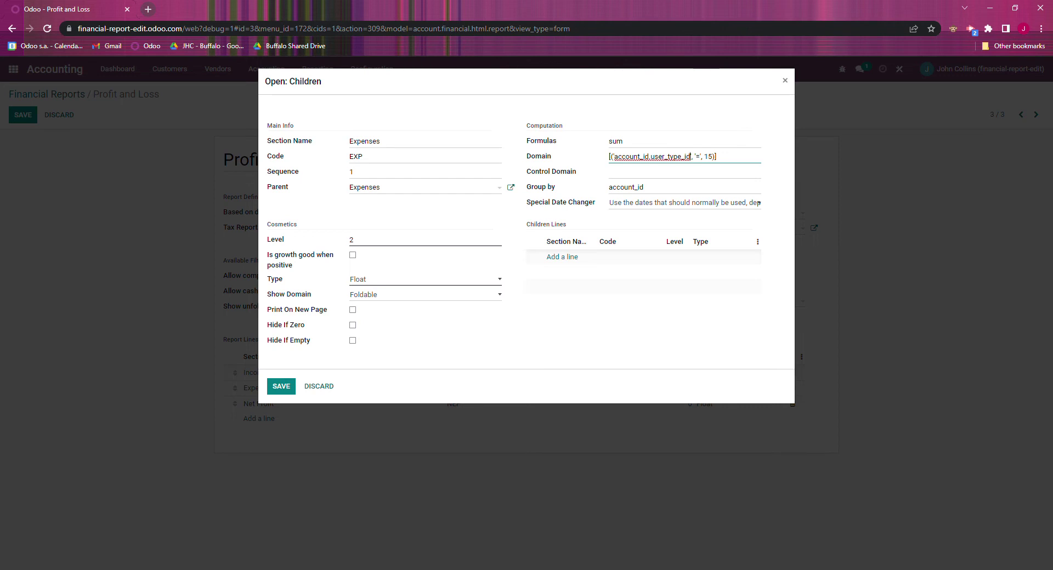
left_click_drag(651, 157, 690, 157)
type("group")
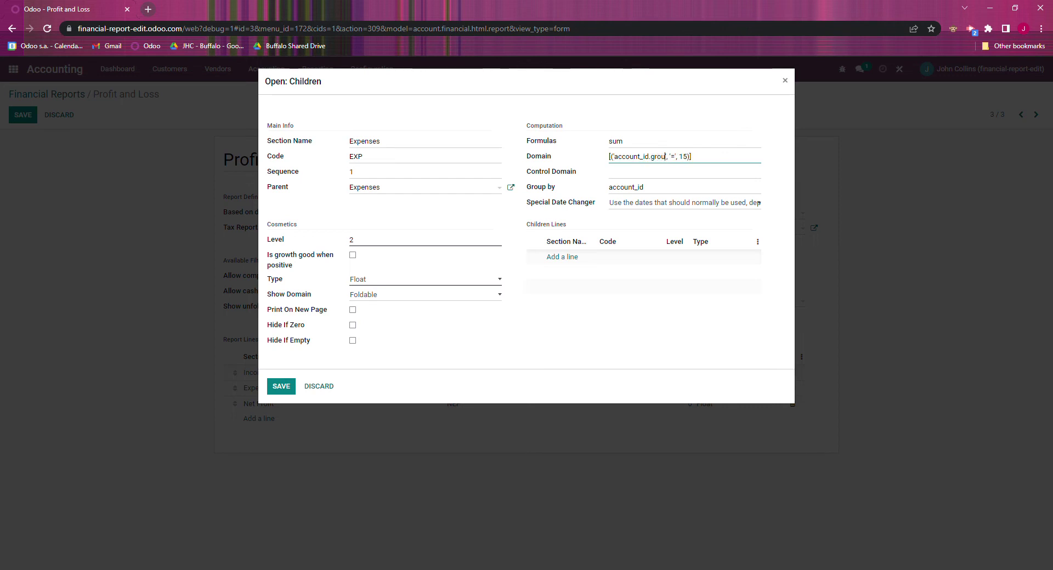
type("_id")
key("Delete")
left_click_drag(695, 156, 592, 172)
key("ctrl+c")
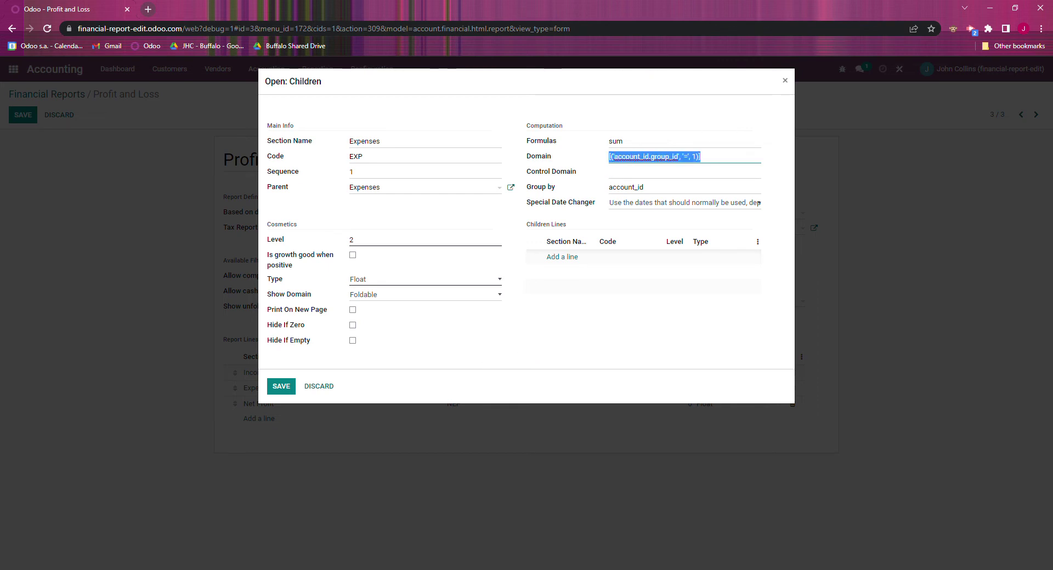
- Save the Expenses child line (EXP) and its parent Expenses section
left_click(684, 189)
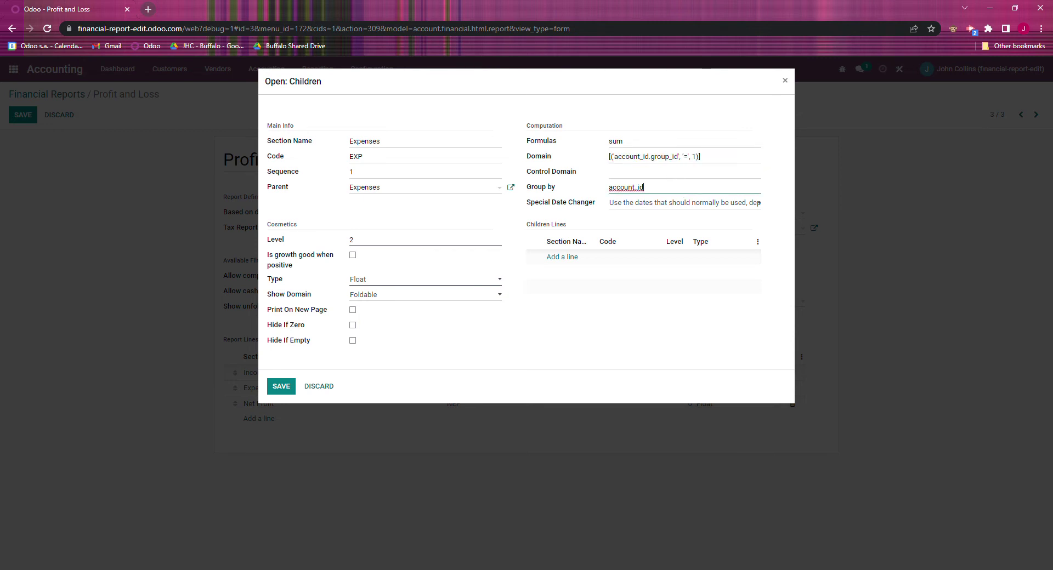
left_click(590, 339)
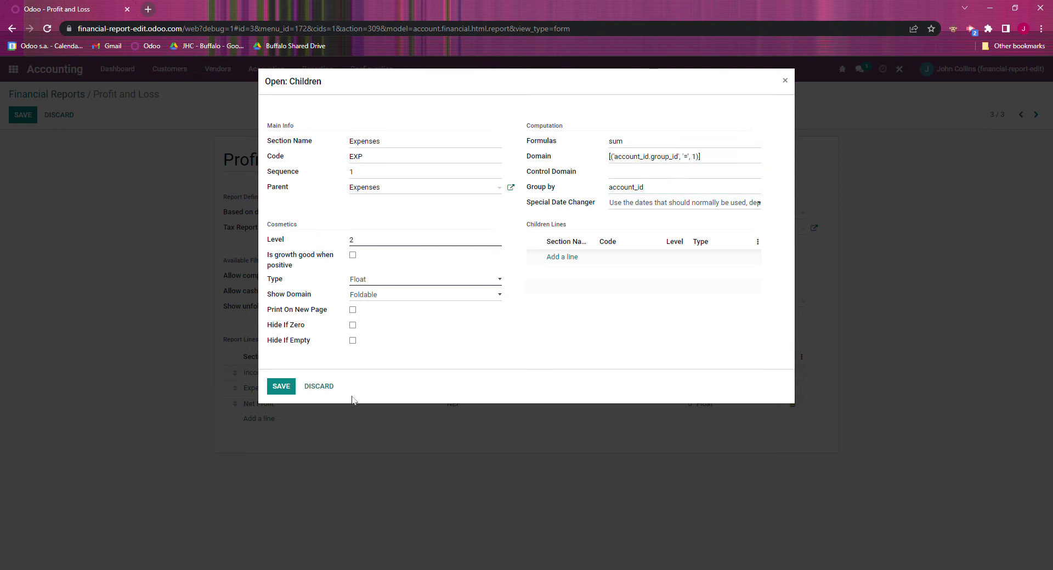
left_click(281, 386)
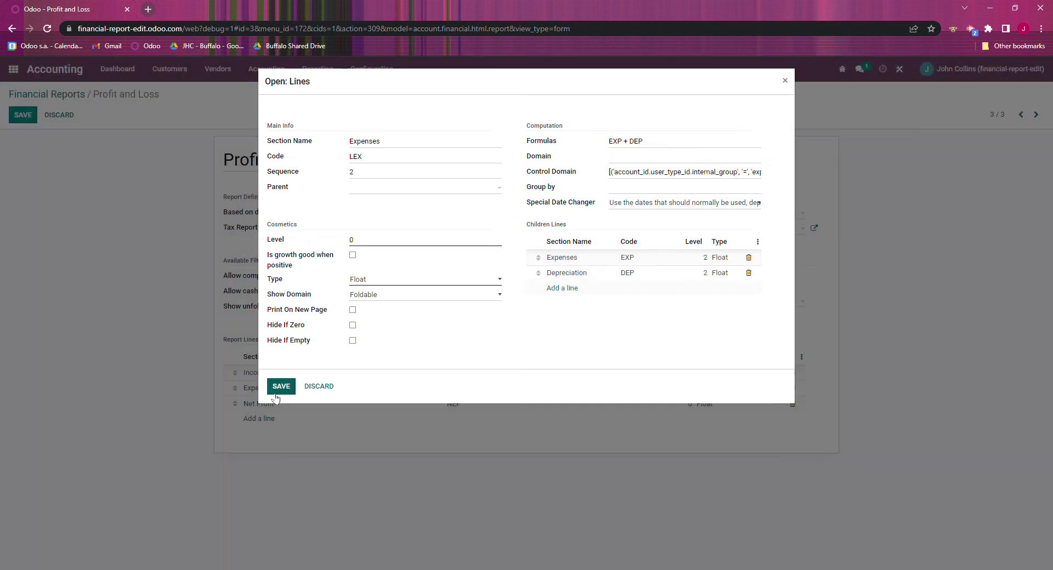
left_click(277, 394)
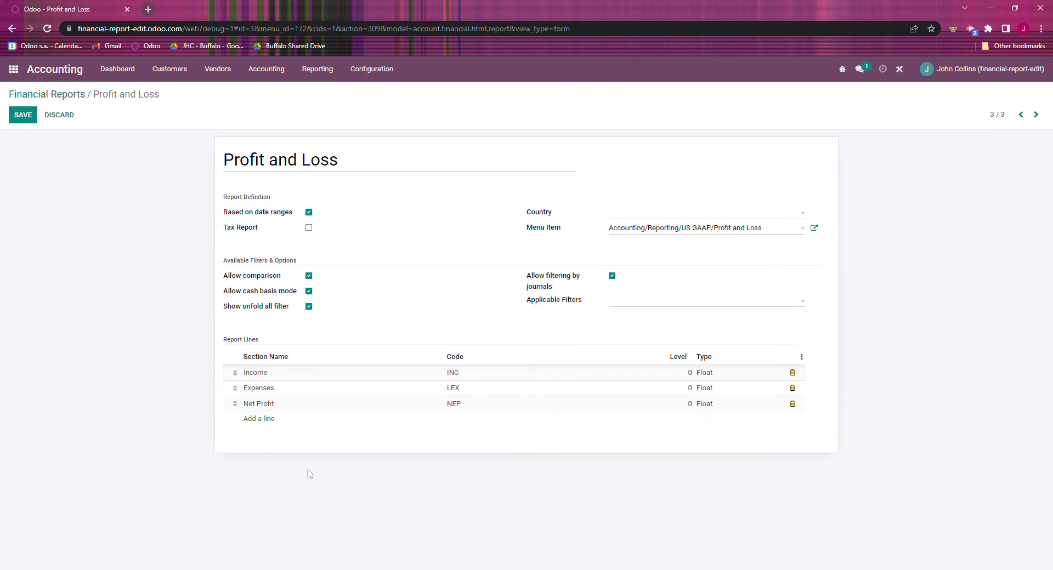
- Add a report line named Other Expenses with code OEX and turn off Is growth good when positive
left_click(256, 420)
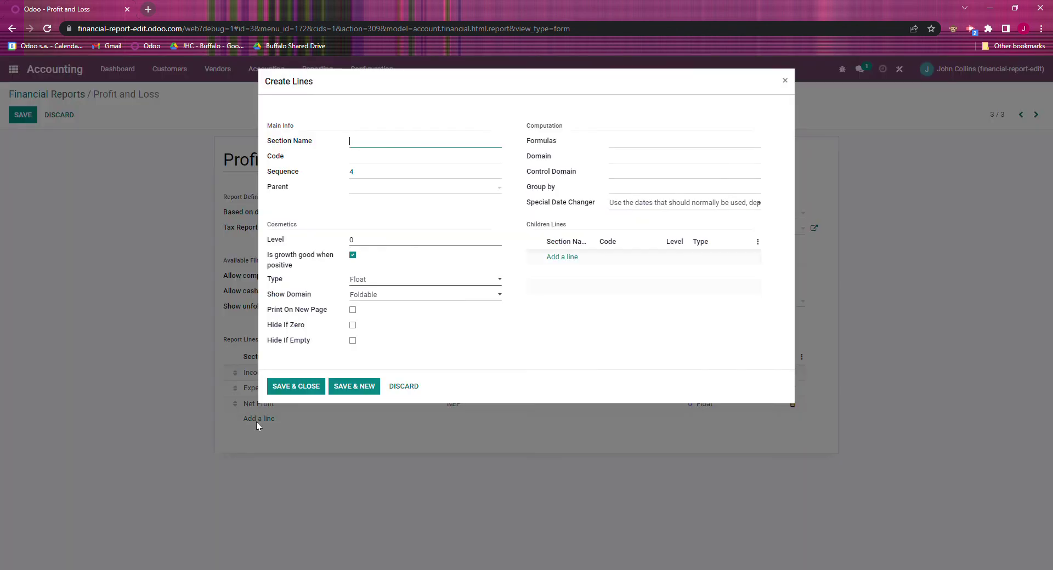
type("Other")
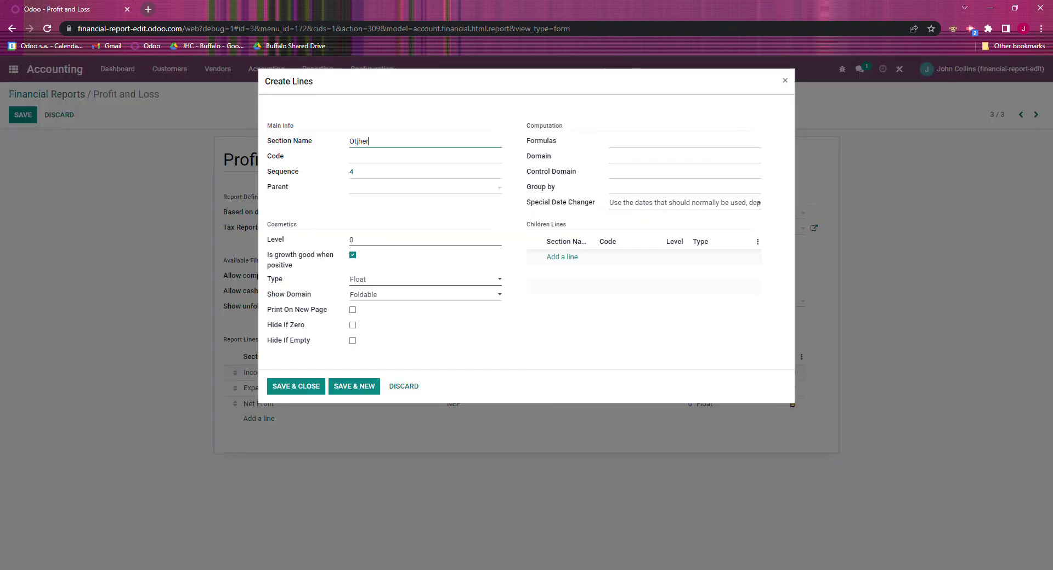
key("BackSpace")
key("BackSpace")
key("BackSpace")
type("her Exp")
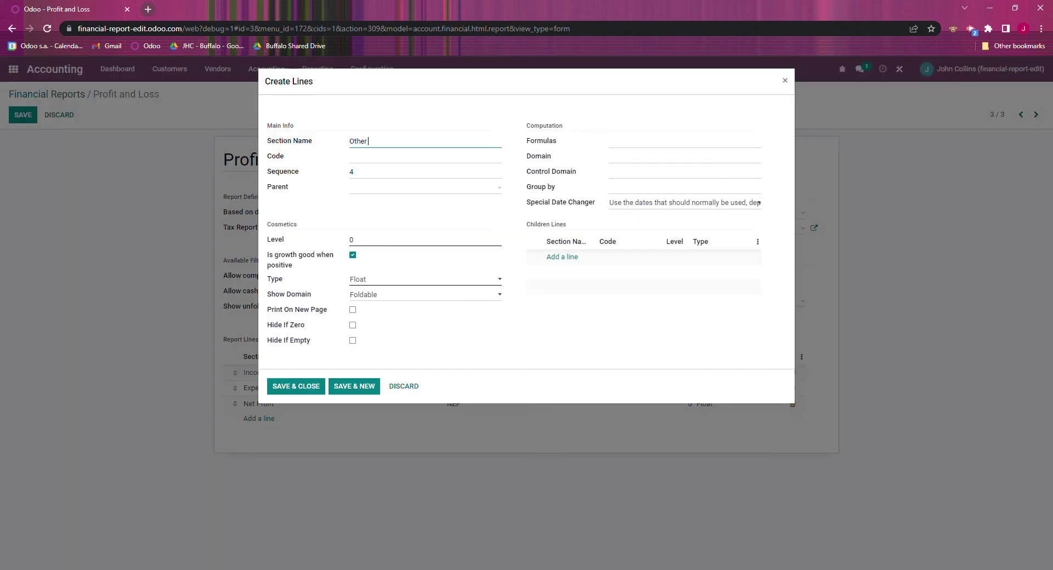
type("ene")
key("BackSpace")
type("ses")
key("Tab")
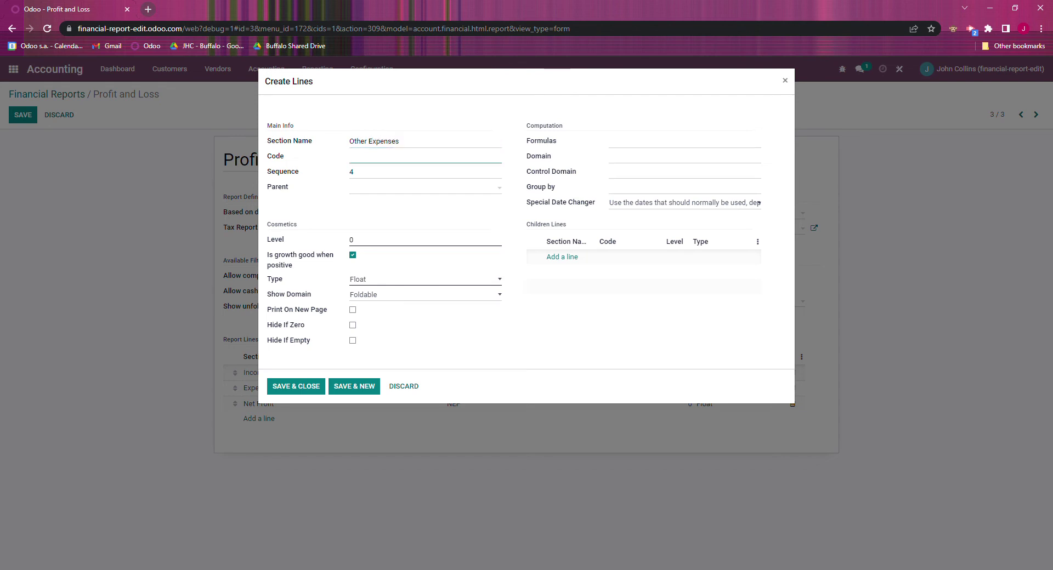
type("OEX")
left_click(352, 256)
- Start a child line under Other Expenses with sequence 1, level 2 and Is growth good when positive turned off
left_click(570, 258)
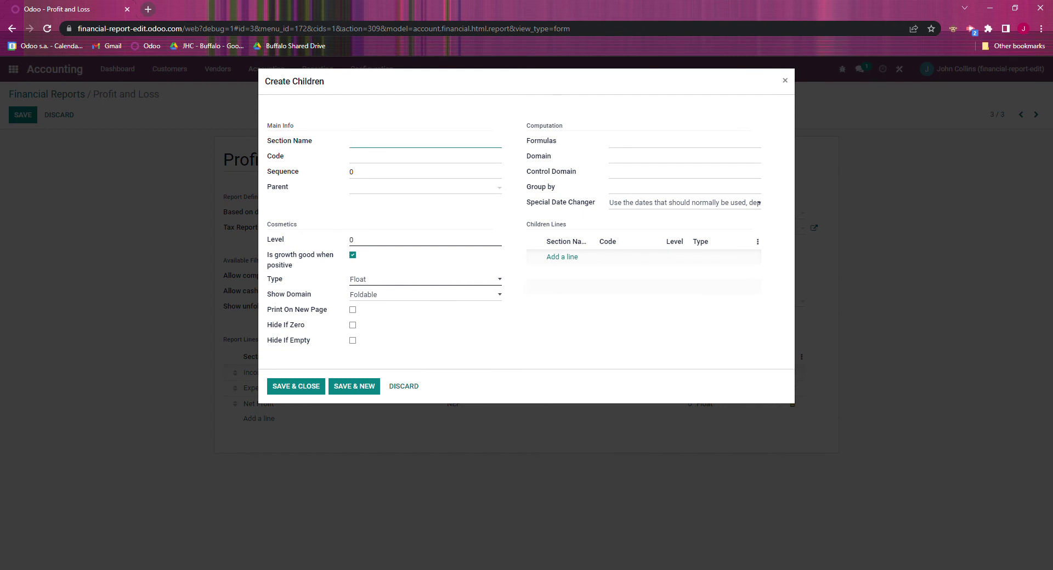
key("Tab")
key("Tab")
type("1")
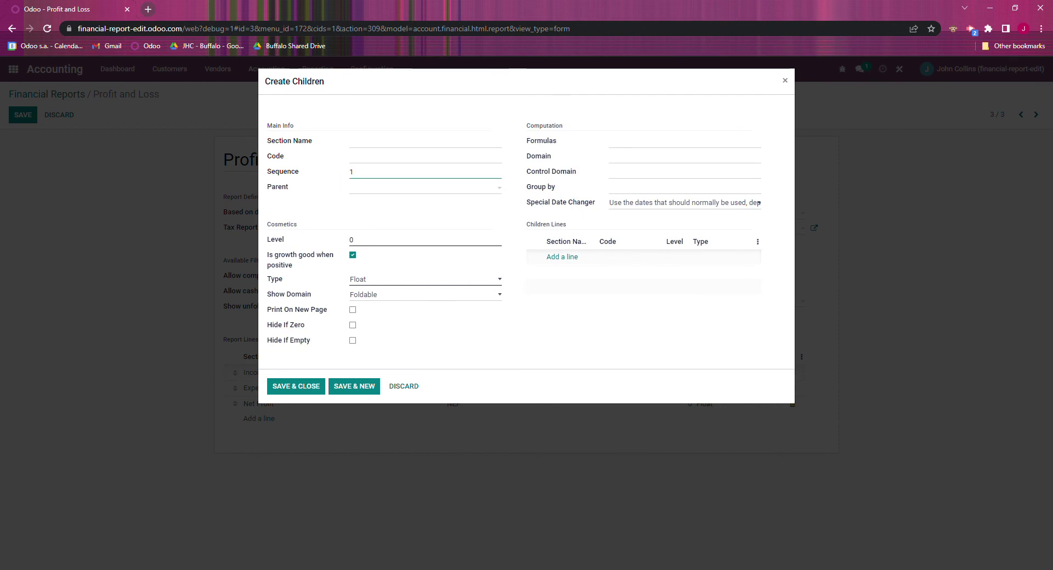
key("Tab")
key("Tab")
type("2")
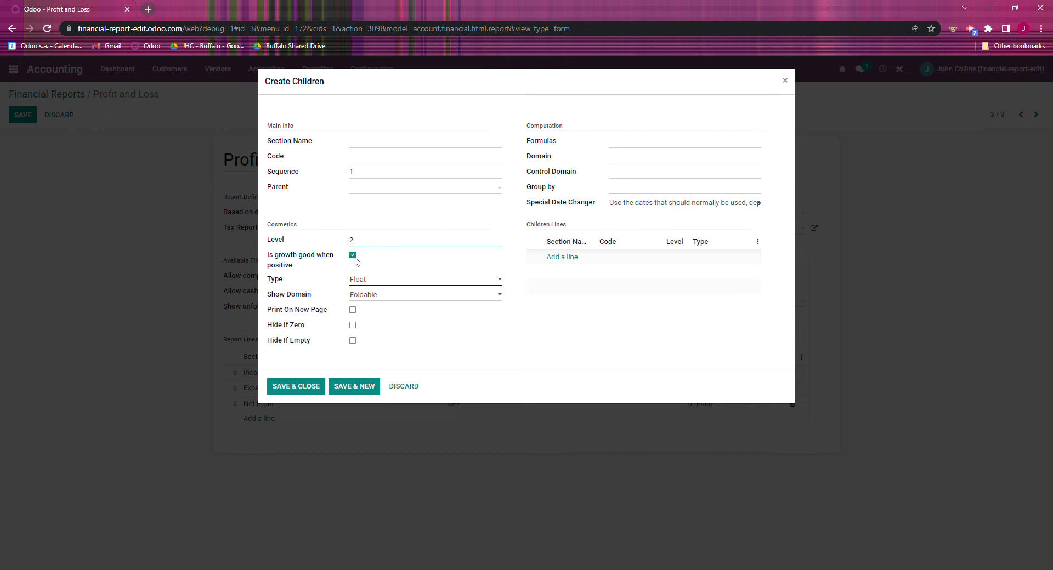
left_click(354, 256)
- Name the new child line Other Expenses and give it the code OE
left_click(425, 142)
type("Other")
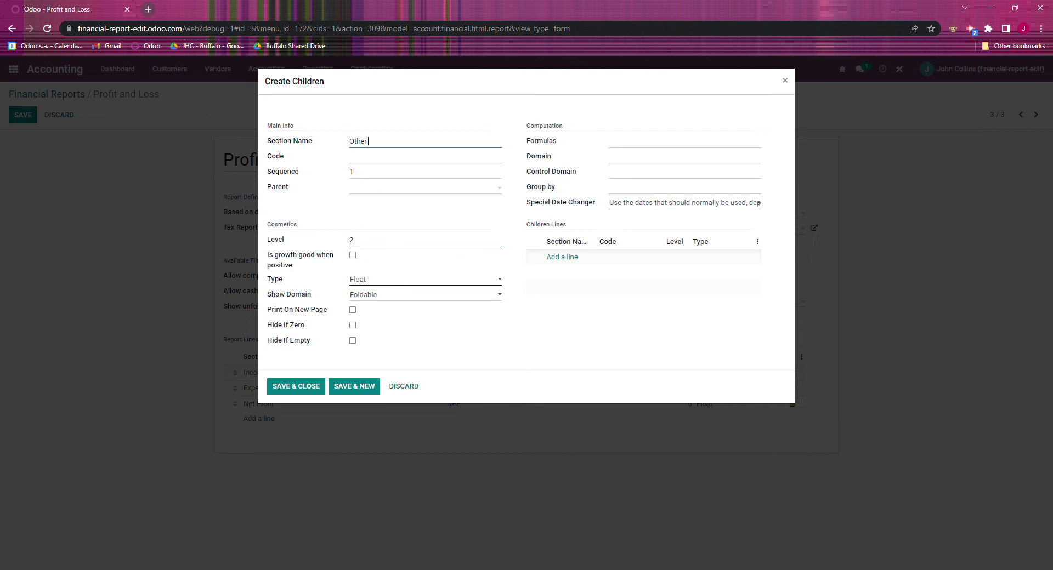
type(" Expenses")
key("Tab")
type("OE")
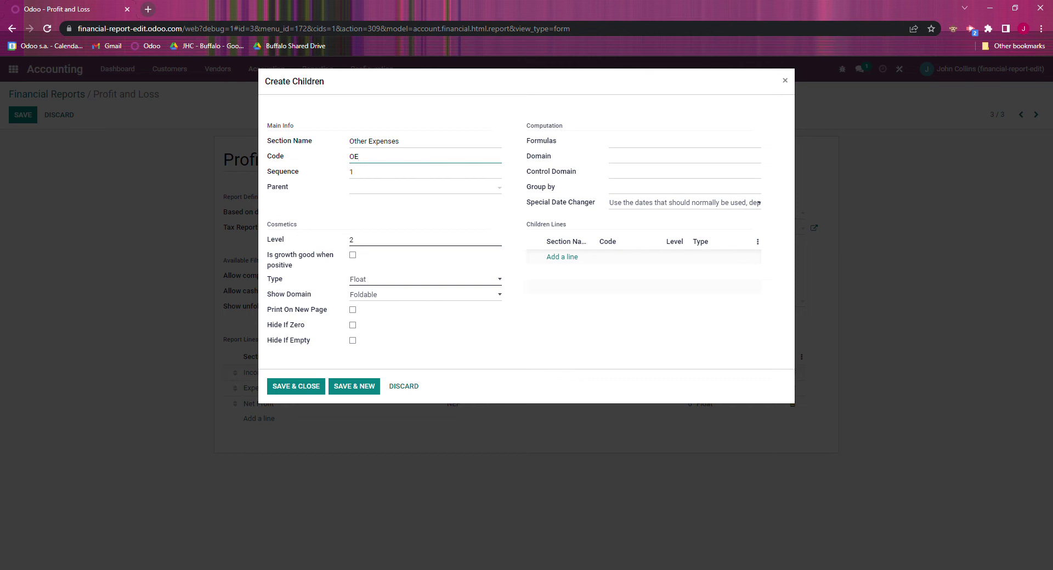
- Set the child line's Group by to account_id, domain to [('account_id.group_id', '=', 2)] and formula to sum, and save it
left_click(658, 187)
type("acc")
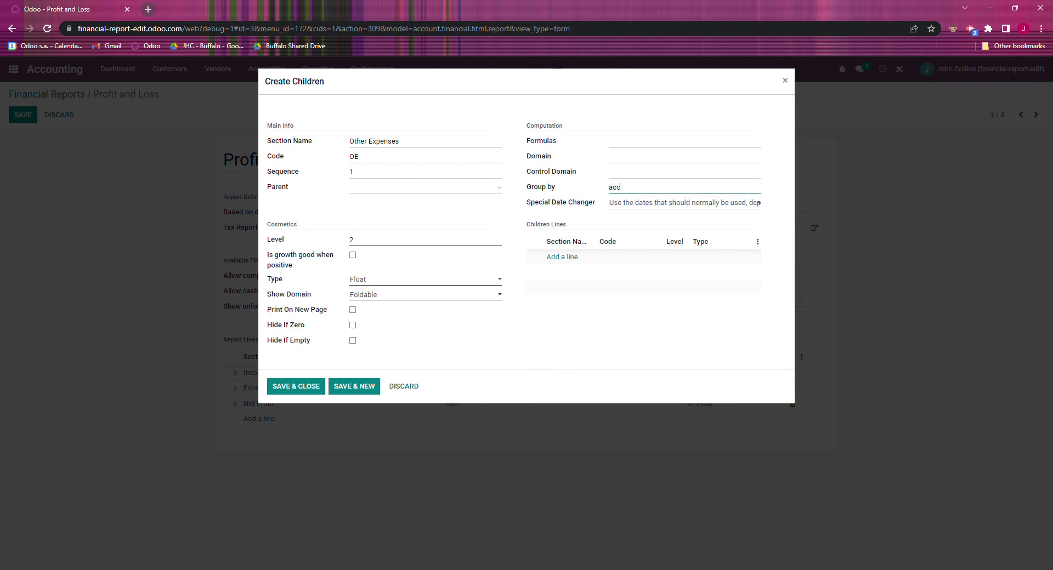
type("ount_id")
left_click(614, 156)
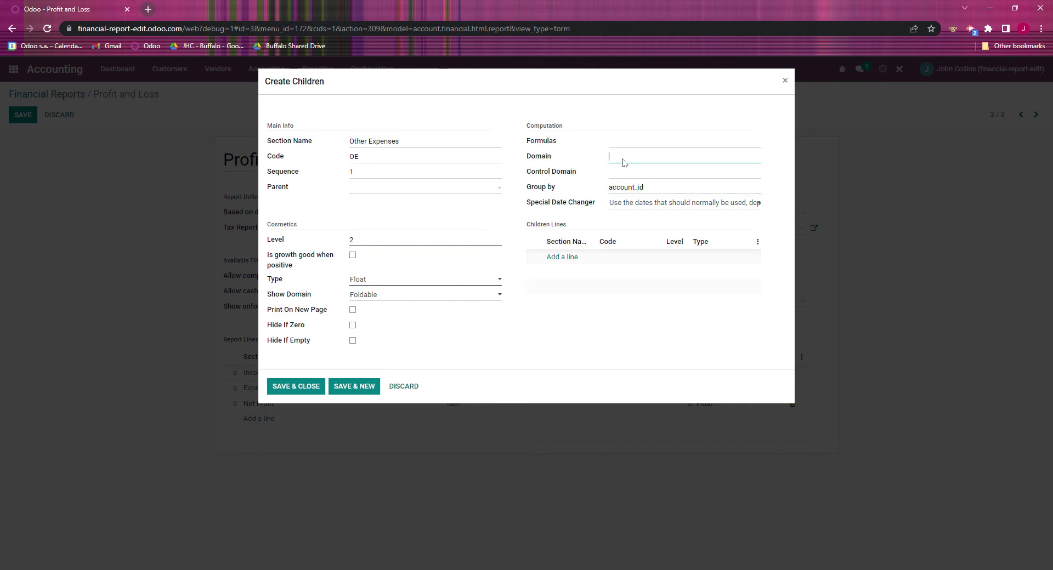
key("ctrl+v")
key("BackSpace")
type("2")
left_click(684, 141)
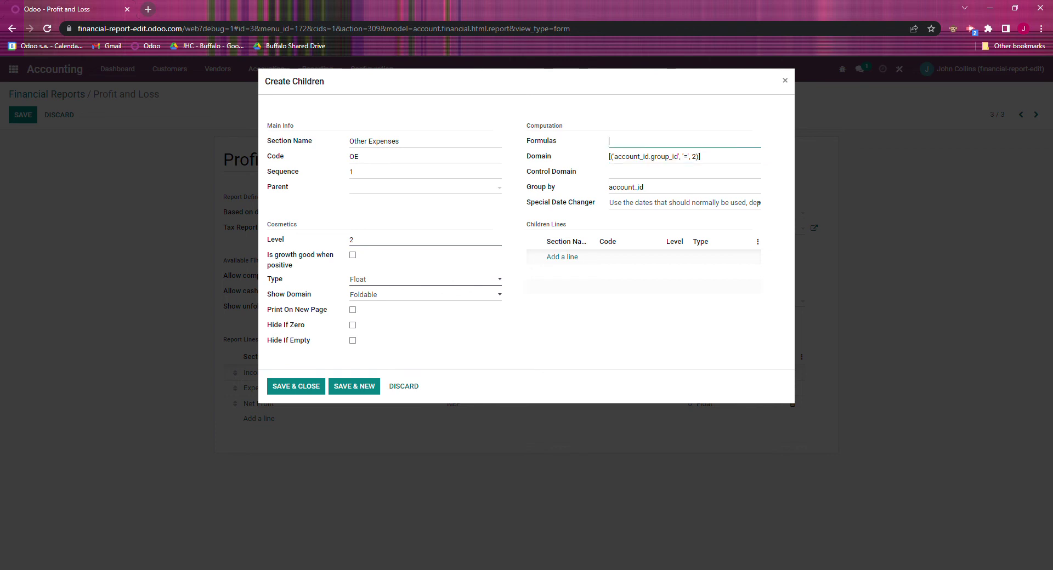
type("sum")
left_click(301, 387)
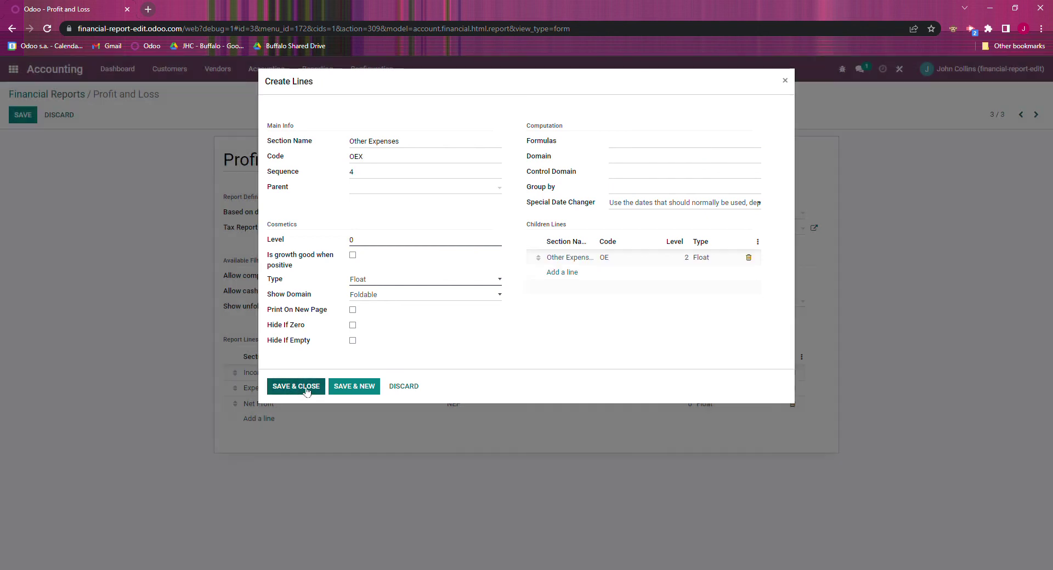
- Set the Other Expenses section's formula to OE and its Group by to account_id, and save the section
left_click(612, 142)
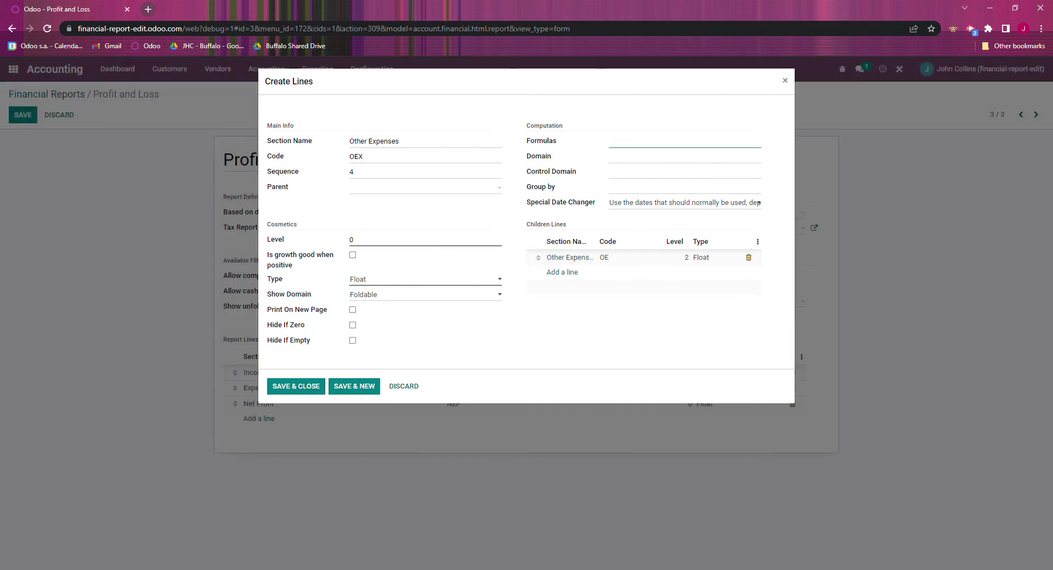
type("OE")
left_click(611, 187)
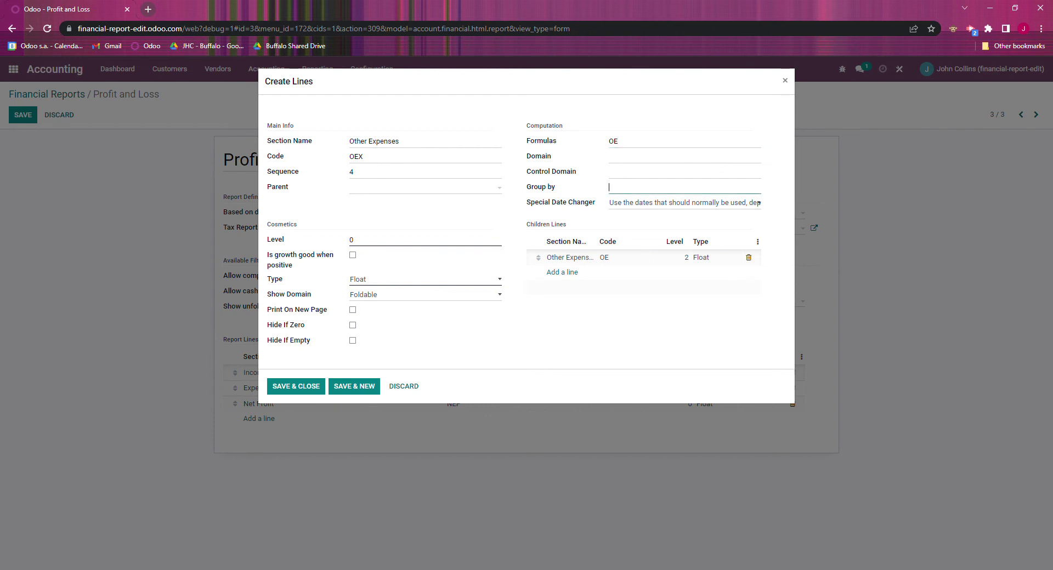
type("account_id")
left_click(305, 397)
left_click(287, 389)
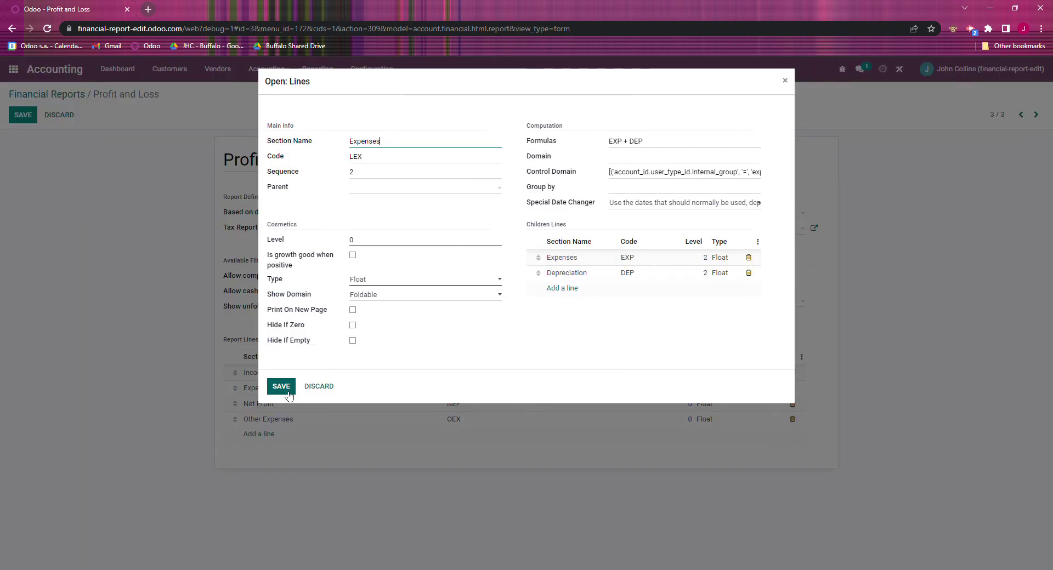
left_click(281, 387)
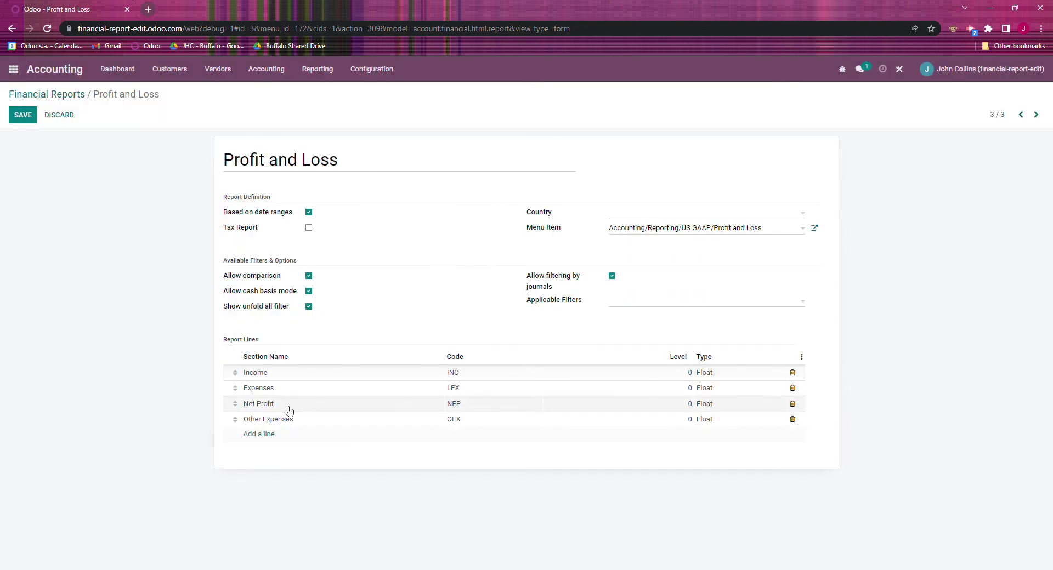
- Clear the Group by value of the Other Expenses section and move the section above Net Profit
left_click(287, 419)
left_click(553, 191)
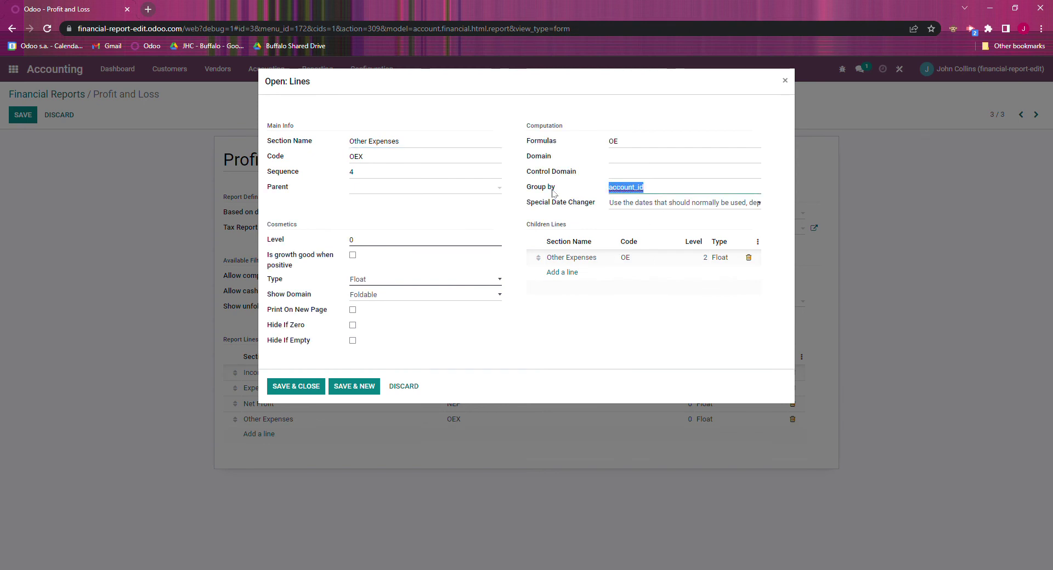
key("BackSpace")
left_click(299, 386)
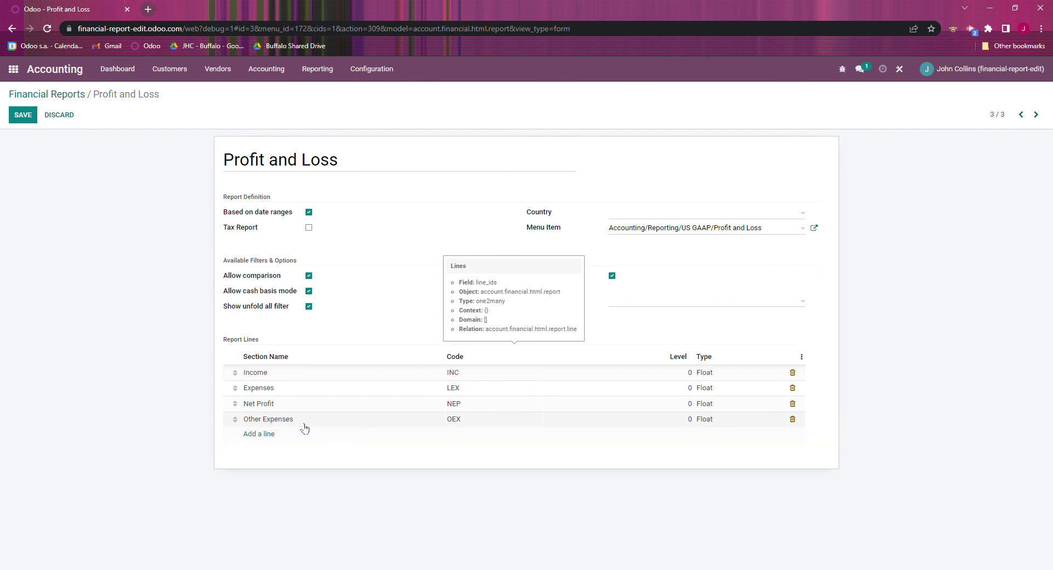
left_click_drag(235, 420, 239, 405)
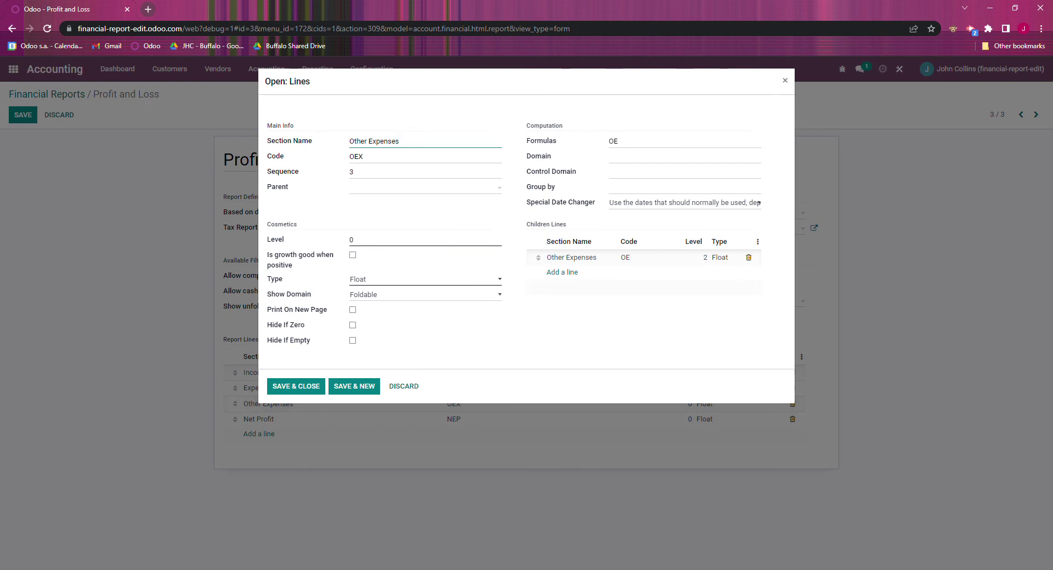
left_click(785, 80)
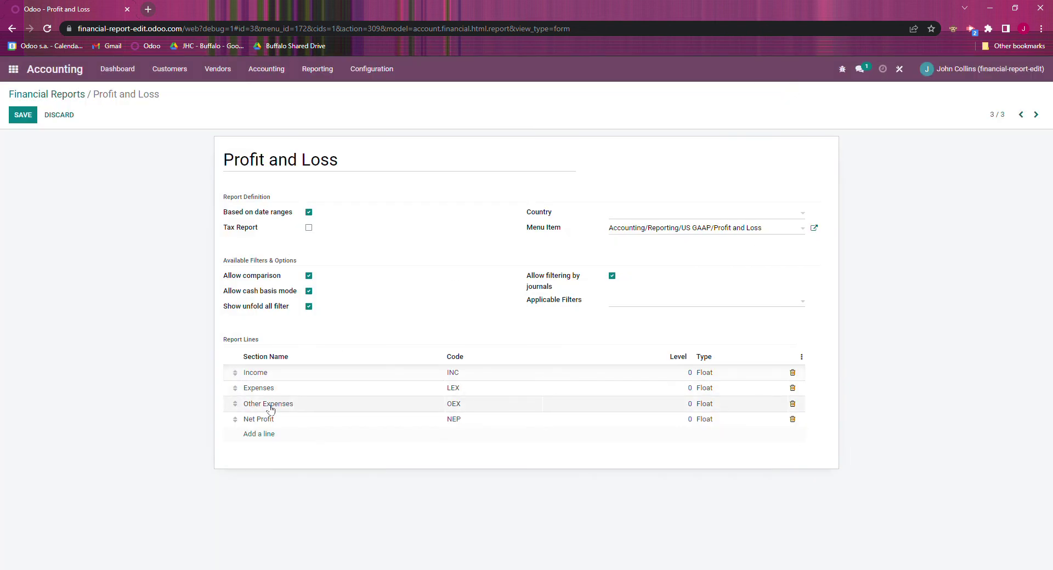
- Set the Net Profit line's formula to OPINC + OIN - COS - EXP - DEP - OEX and save the report definition
left_click(291, 423)
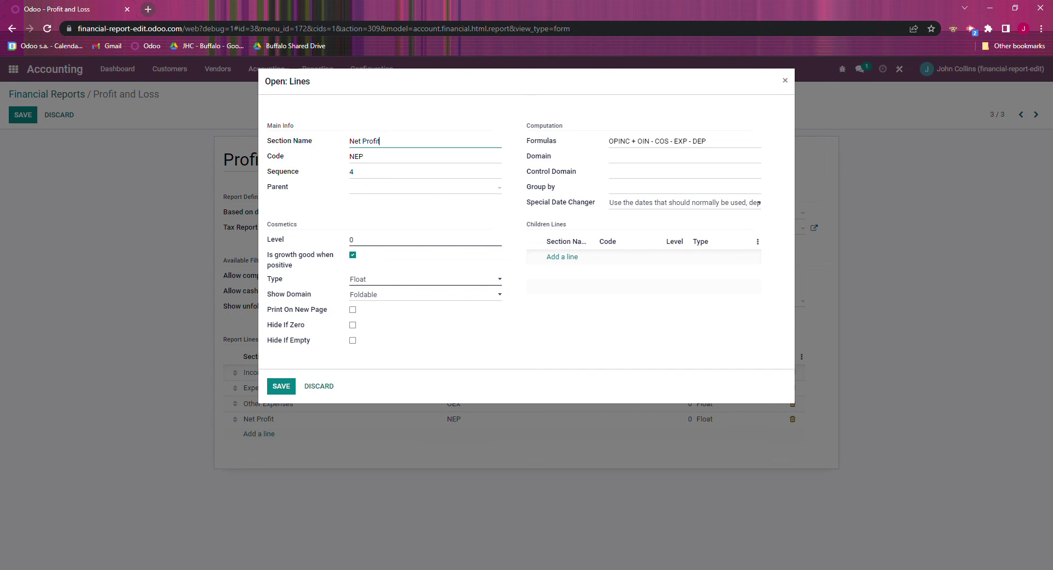
left_click(707, 142)
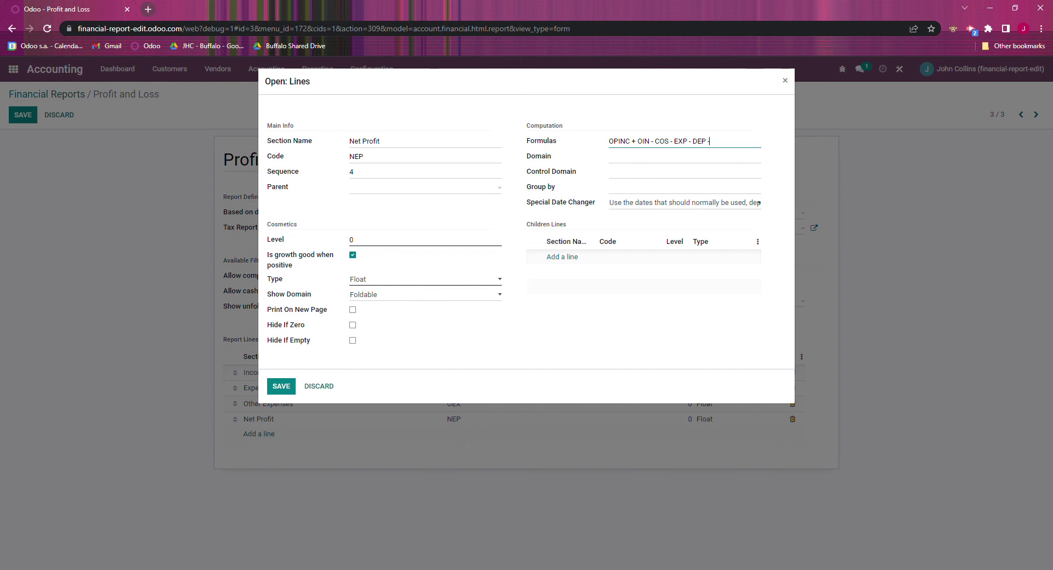
type("EP - OEX")
left_click(535, 357)
left_click(294, 391)
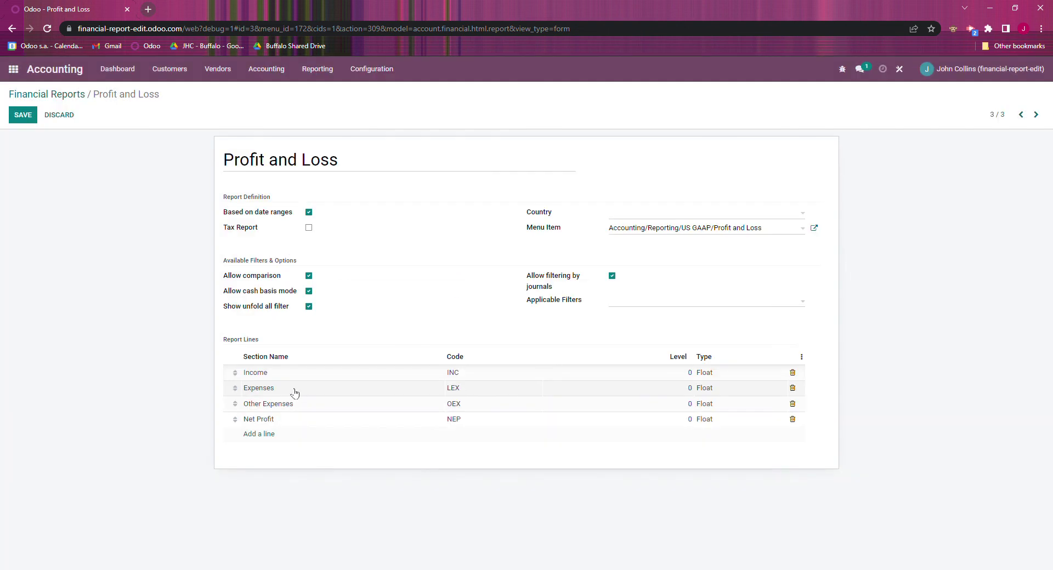
left_click(24, 114)
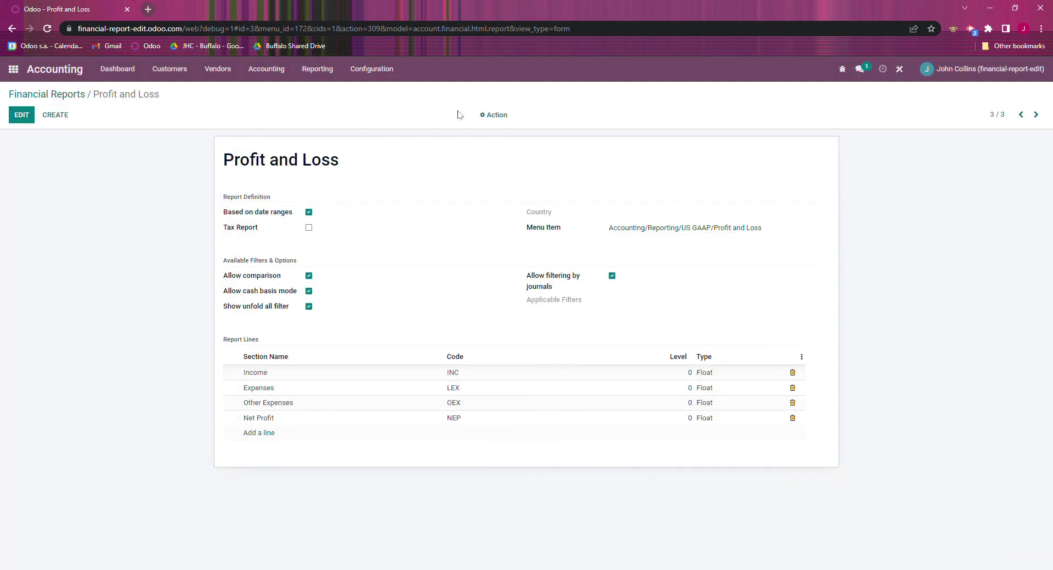
- Open the Profit and Loss report and expand the Other Expenses and Expenses lines to check their accounts
left_click(316, 69)
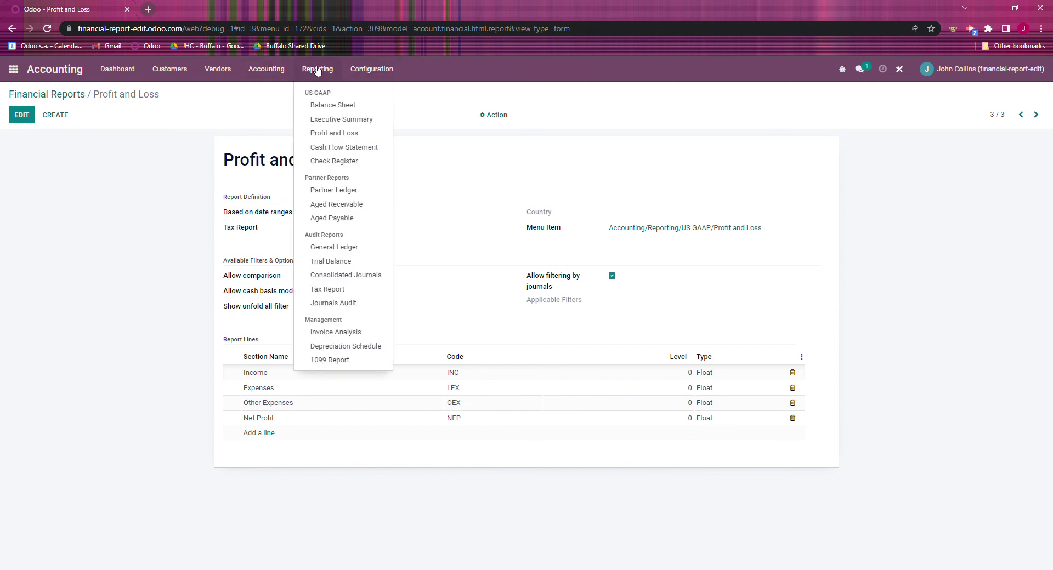
left_click(346, 133)
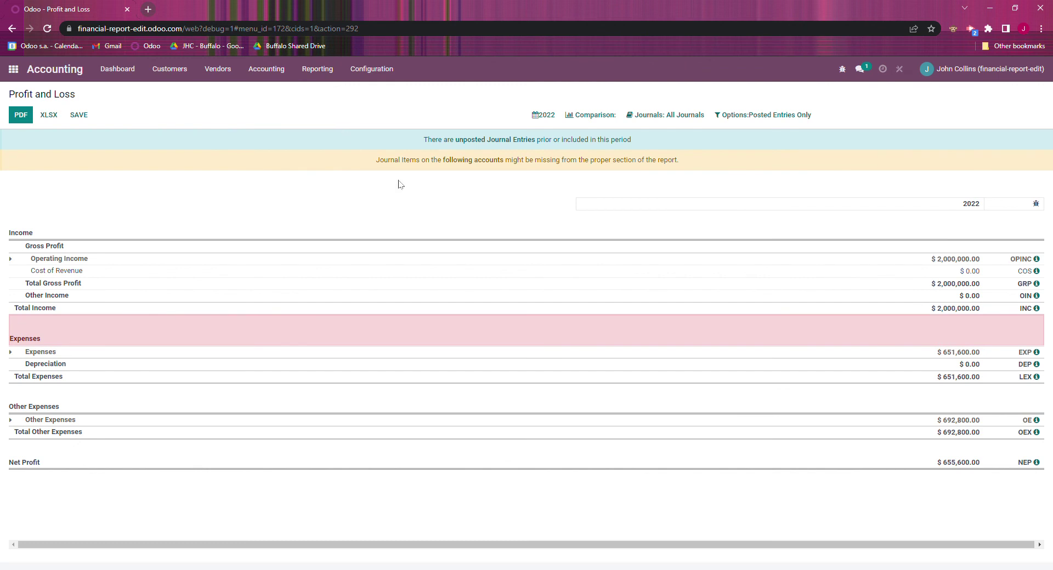
left_click(19, 421)
left_click(23, 352)
scroll(132, 342, "down", 1)
scroll(132, 329, "down", 4)
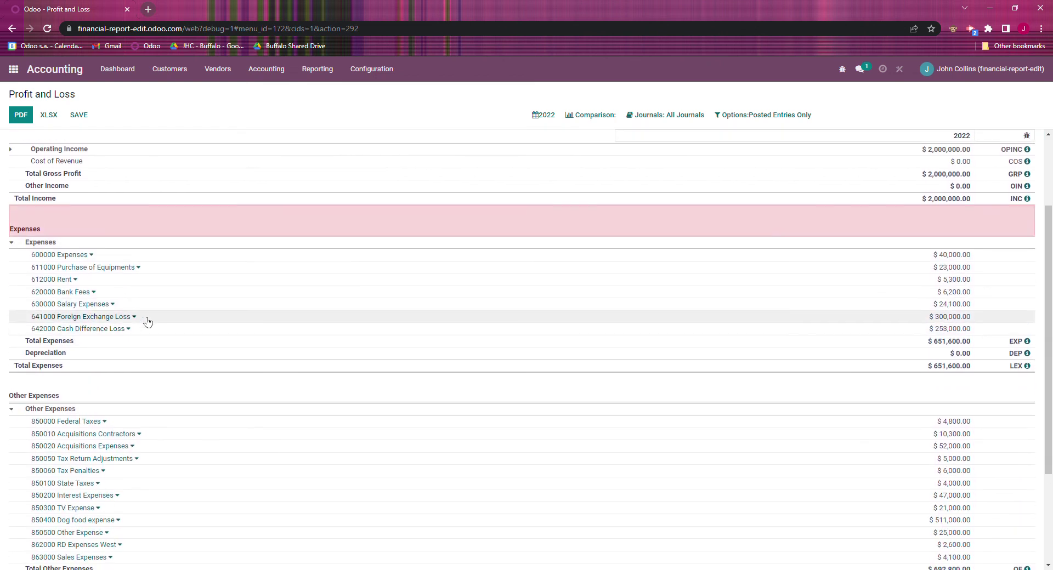